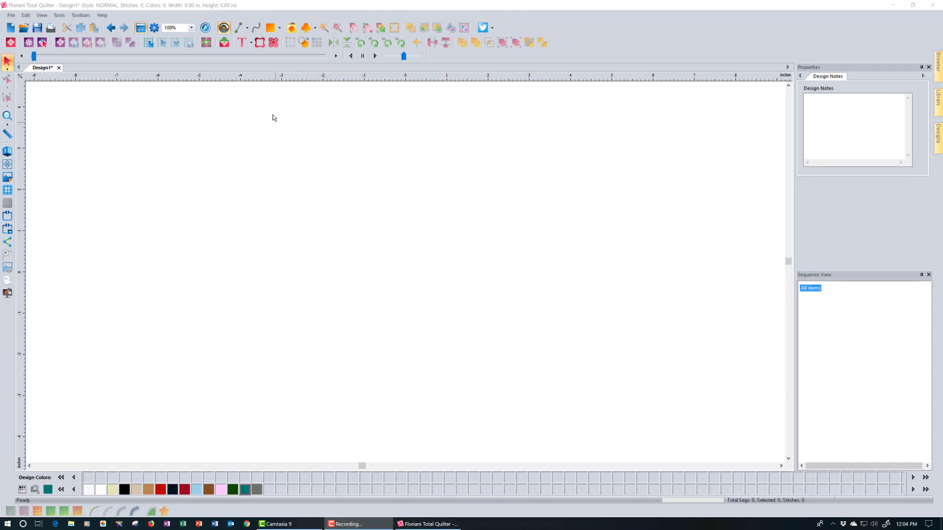
Insert the FQD-FX005 swirl decor into the design and display its stitches in 3D.
{"action": "left_click", "coordinate": [274, 44]}
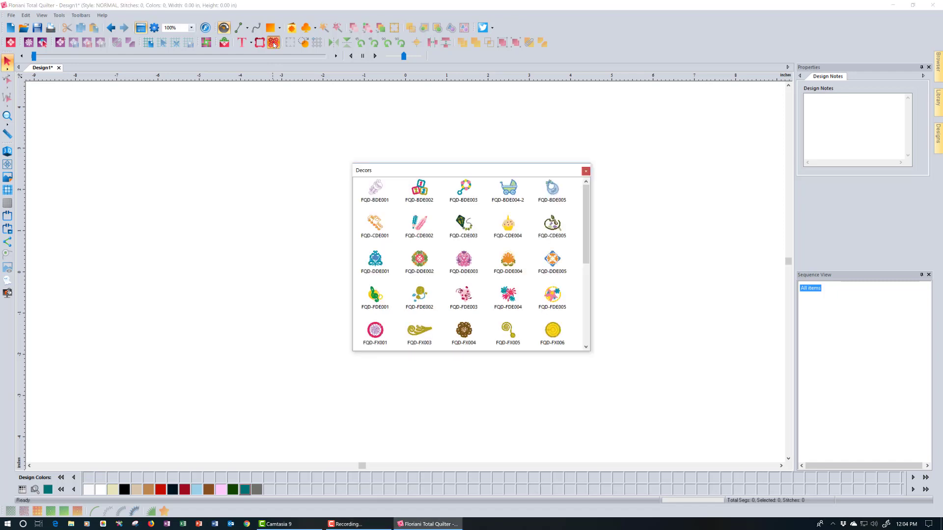
{"action": "double_click", "coordinate": [514, 333]}
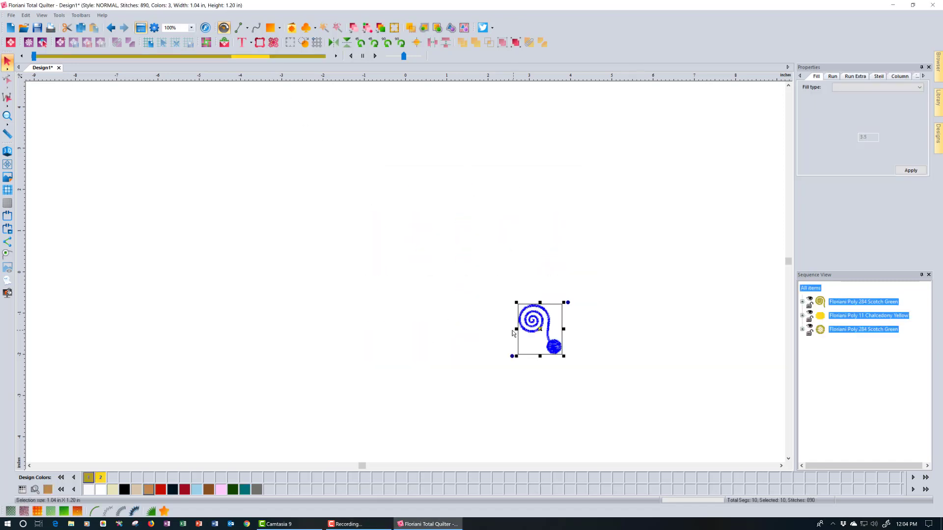
{"action": "left_click", "coordinate": [7, 116]}
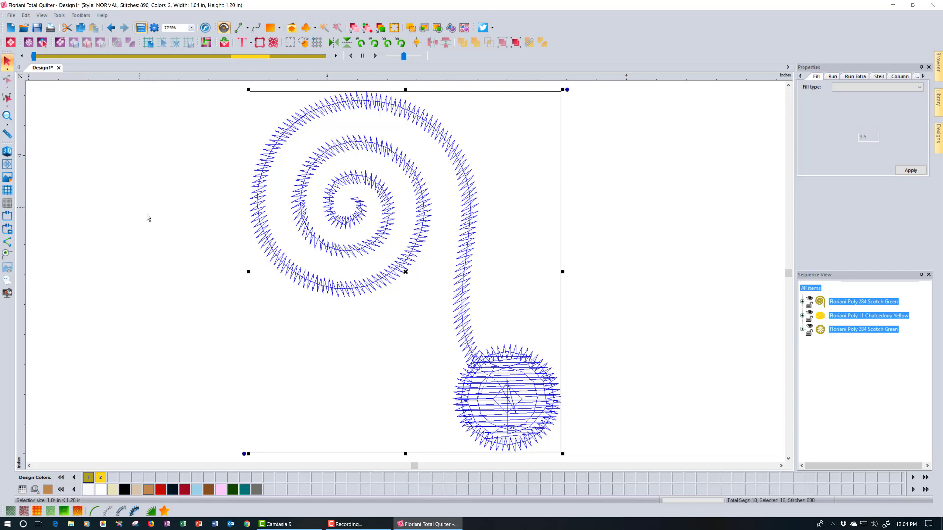
{"action": "left_click", "coordinate": [169, 233]}
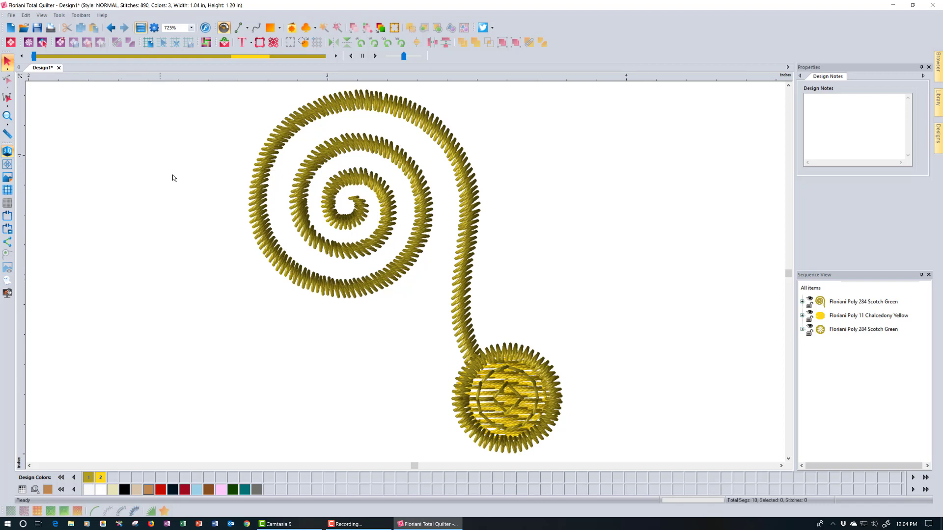
{"action": "left_click", "coordinate": [192, 28]}
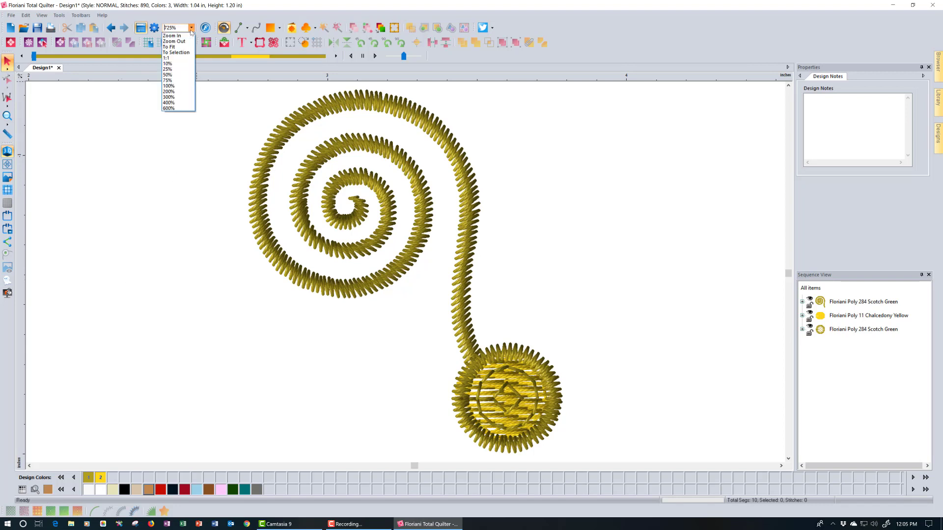
{"action": "left_click", "coordinate": [183, 41]}
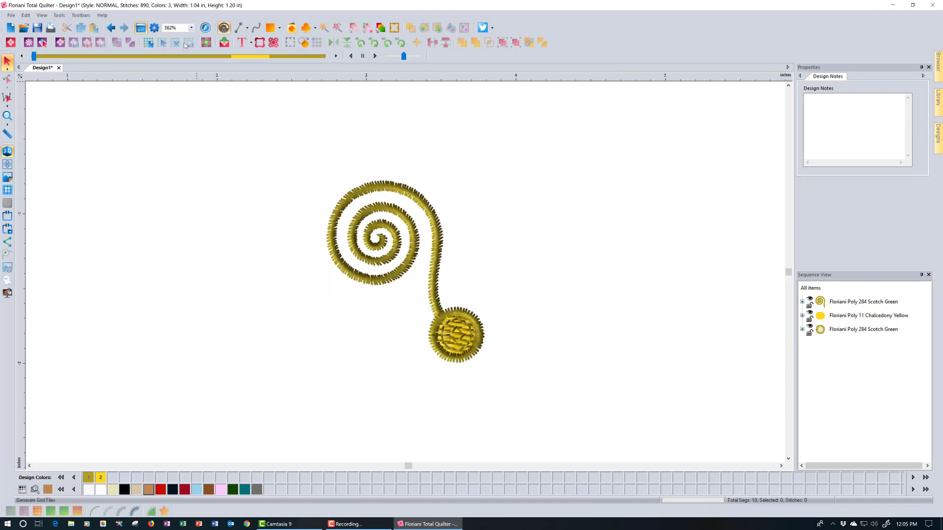
{"action": "left_click", "coordinate": [191, 28]}
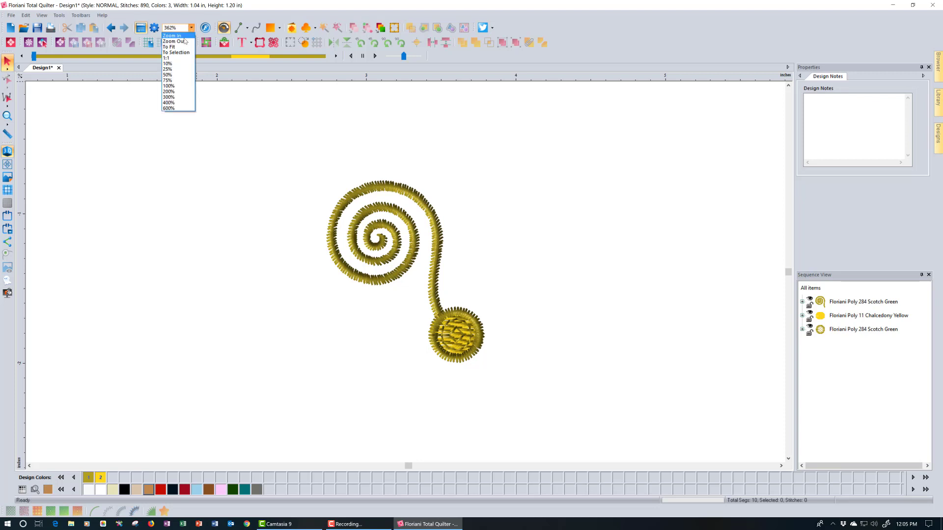
{"action": "left_click", "coordinate": [184, 38]}
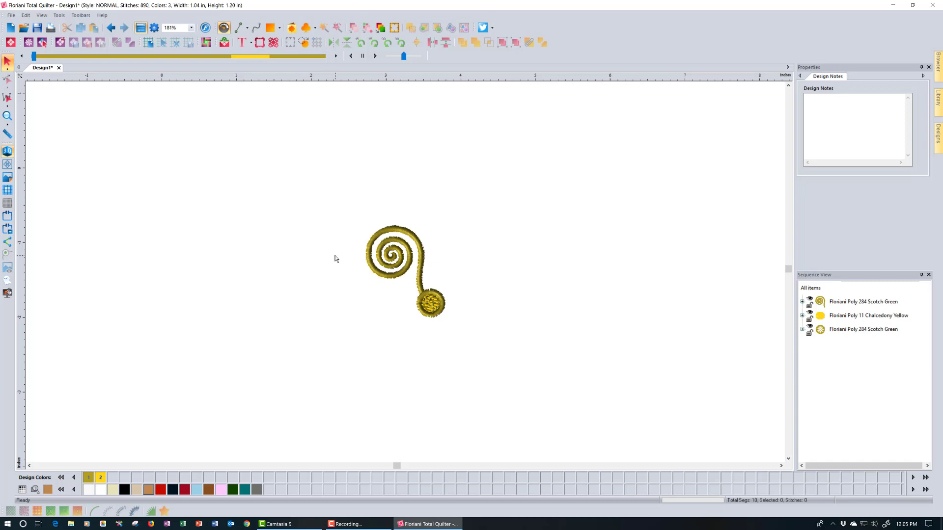
Try repeating the swirl decor 2 across and 2 down with every other copy flipped horizontally and vertically, and discard the repeat.
{"action": "left_click", "coordinate": [402, 233]}
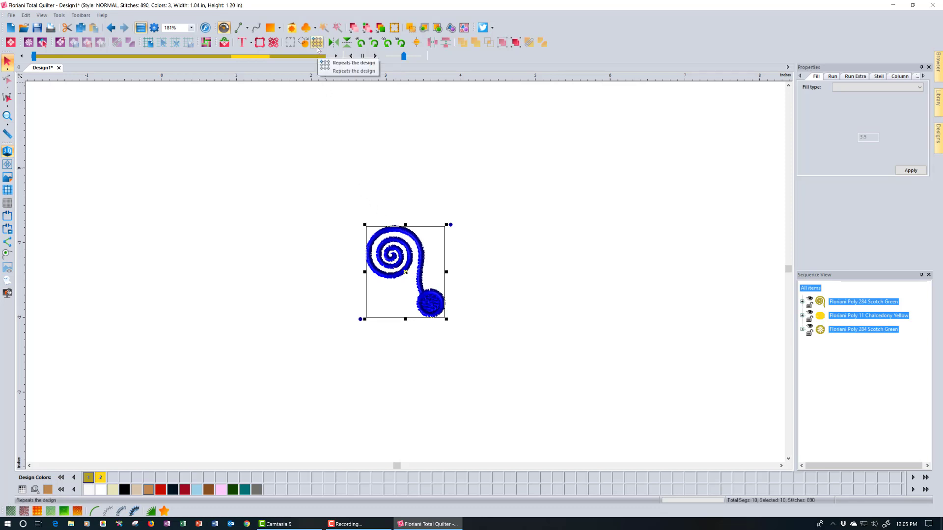
{"action": "left_click", "coordinate": [317, 43]}
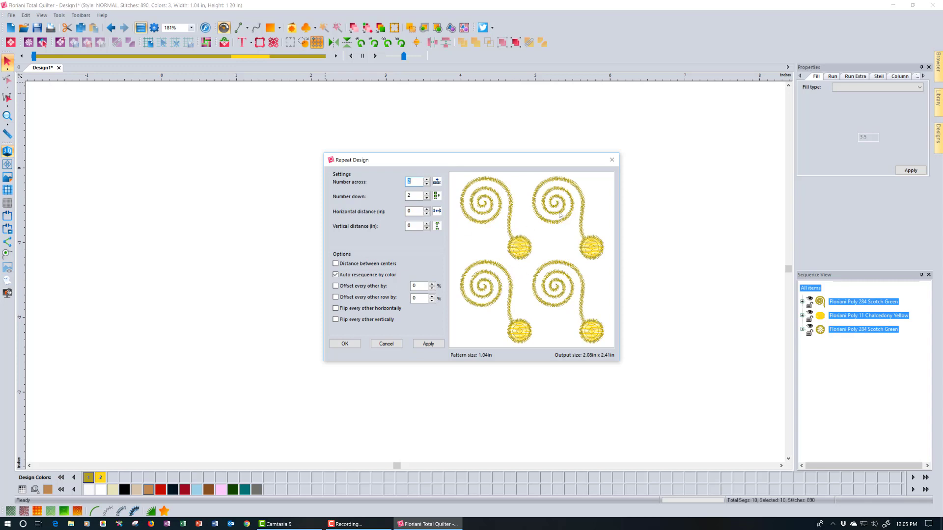
{"action": "left_click", "coordinate": [427, 199]}
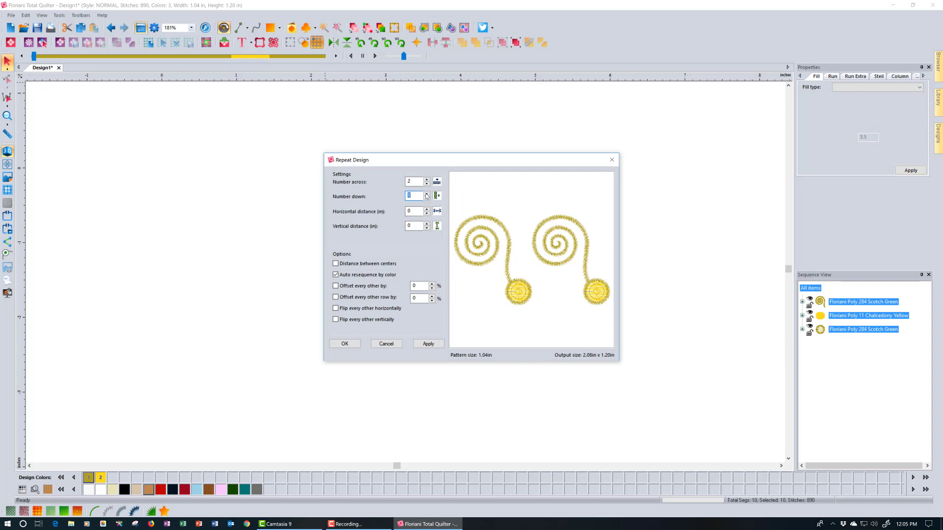
{"action": "left_click", "coordinate": [426, 194]}
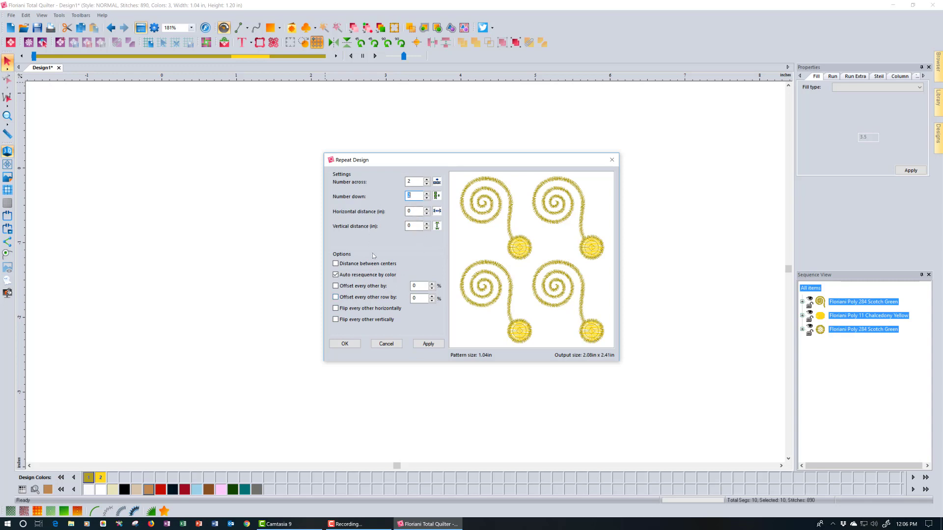
{"action": "left_click", "coordinate": [336, 309]}
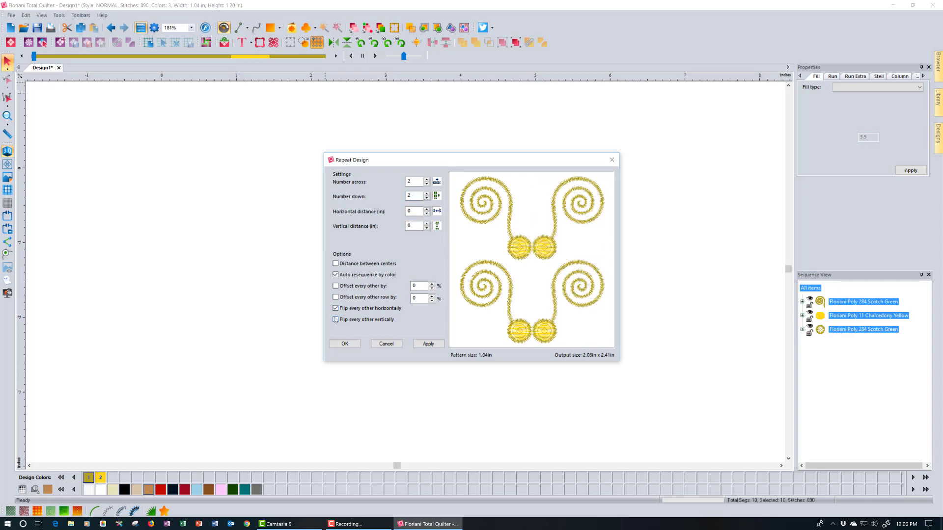
{"action": "left_click", "coordinate": [335, 320]}
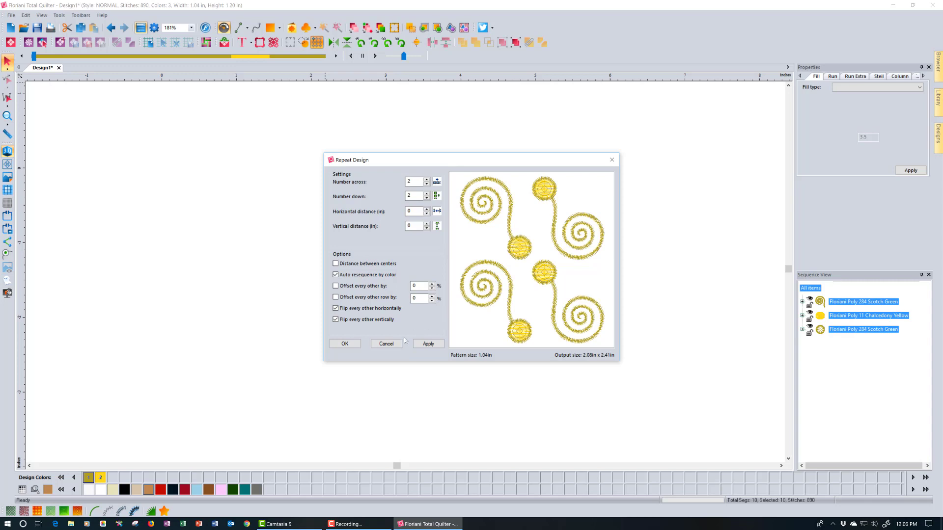
{"action": "left_click", "coordinate": [394, 346]}
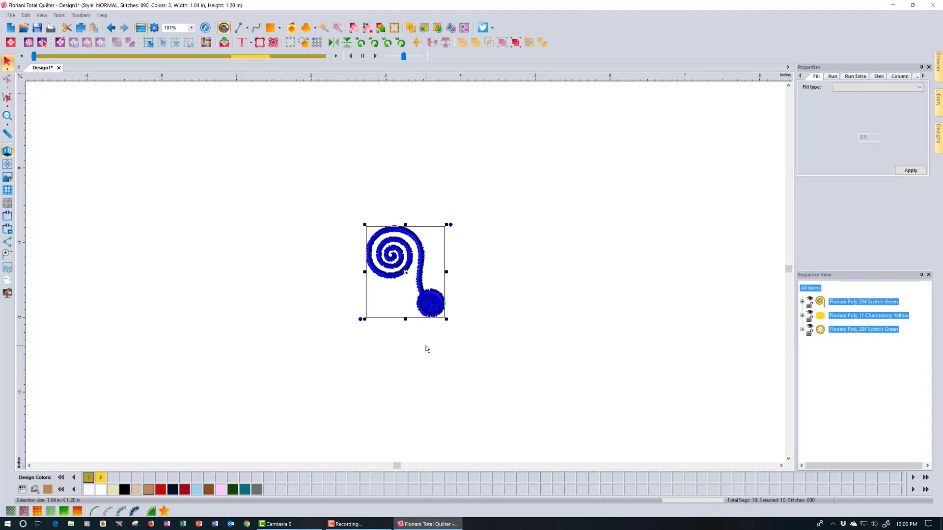
Replace the swirl decor with the Arrow 01 custom shape and turn off the arrow's fill.
{"action": "key", "text": "Delete"}
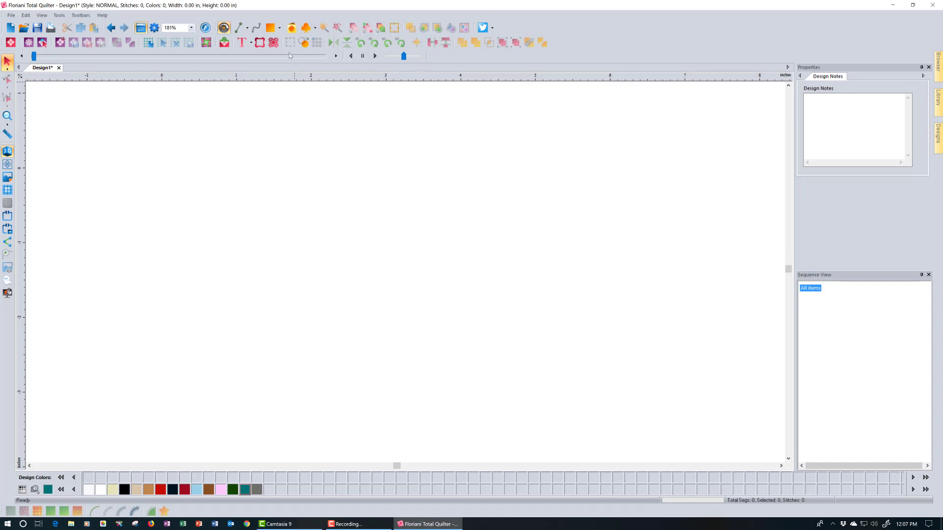
{"action": "left_click", "coordinate": [292, 28]}
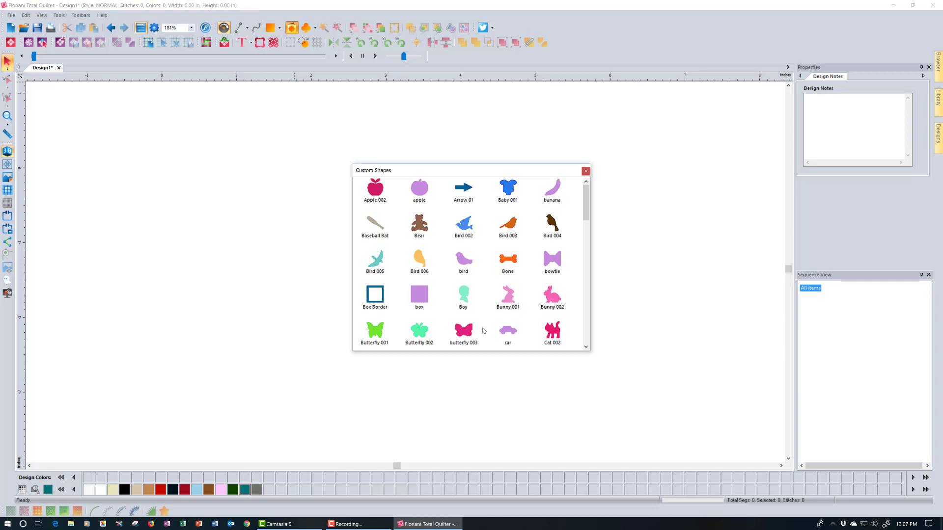
{"action": "double_click", "coordinate": [463, 191]}
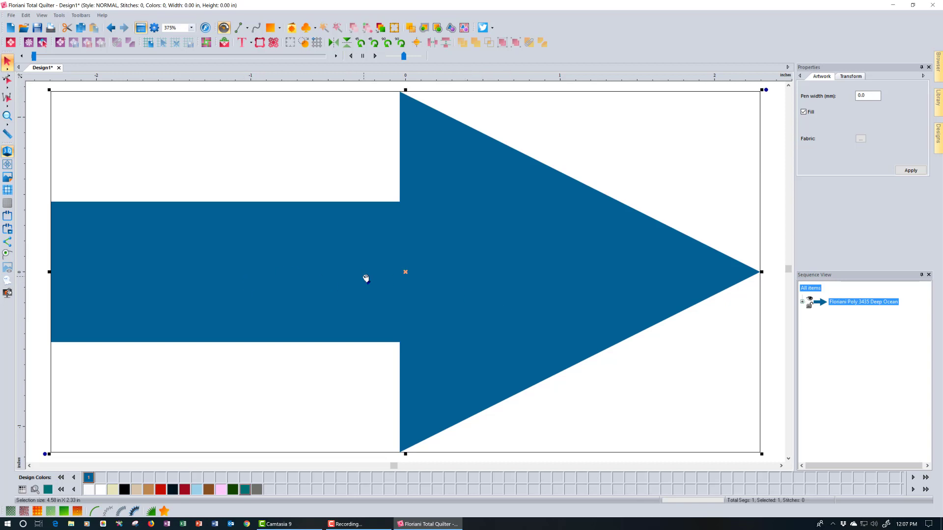
{"action": "left_click", "coordinate": [804, 113]}
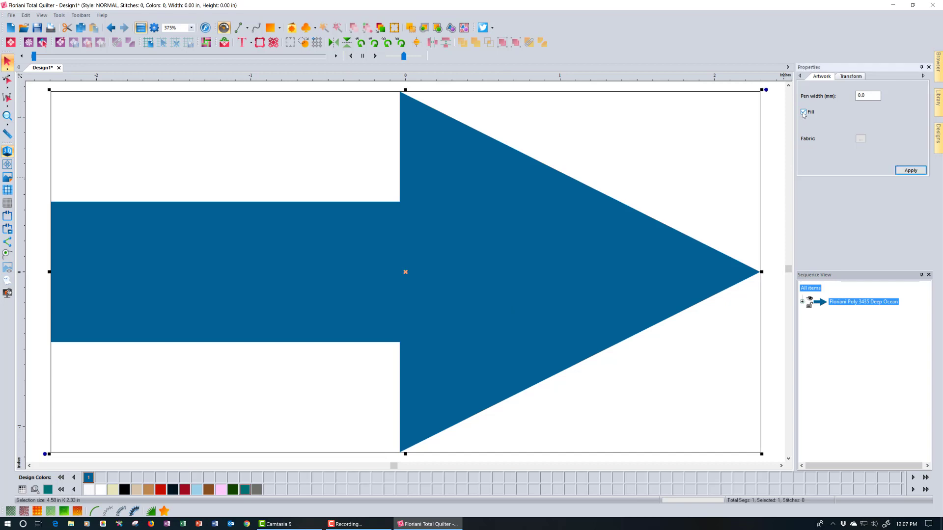
{"action": "left_click", "coordinate": [912, 170]}
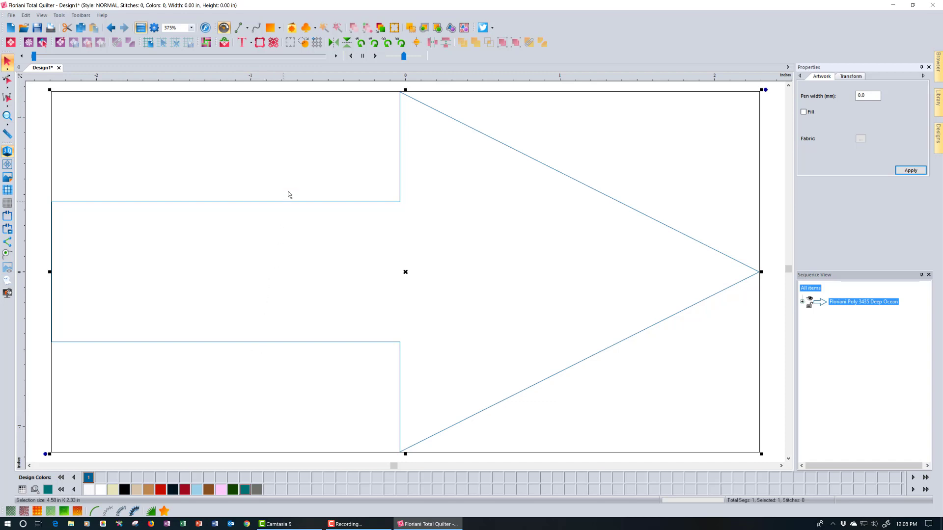
Set up a repeat of the arrow outline, 2 across and 1 down, flipping every other copy horizontally.
{"action": "left_click", "coordinate": [318, 42]}
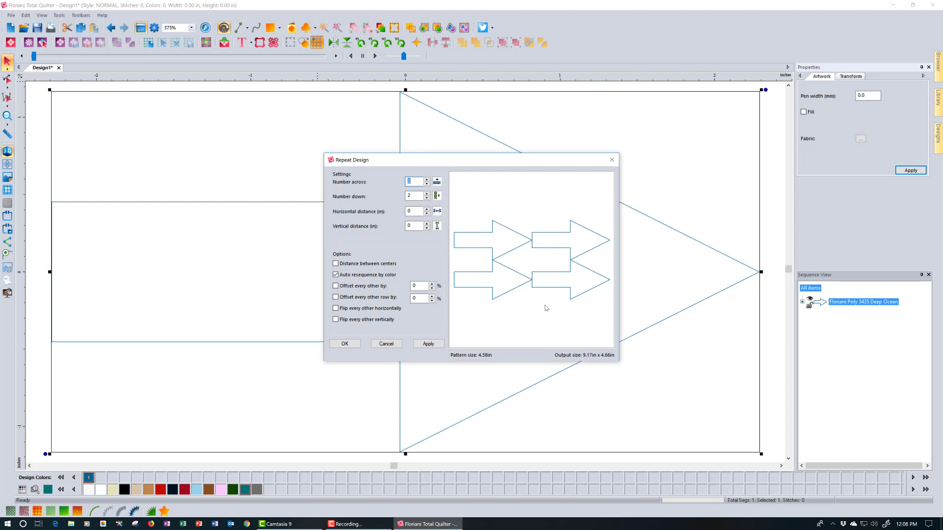
{"action": "left_click", "coordinate": [427, 199]}
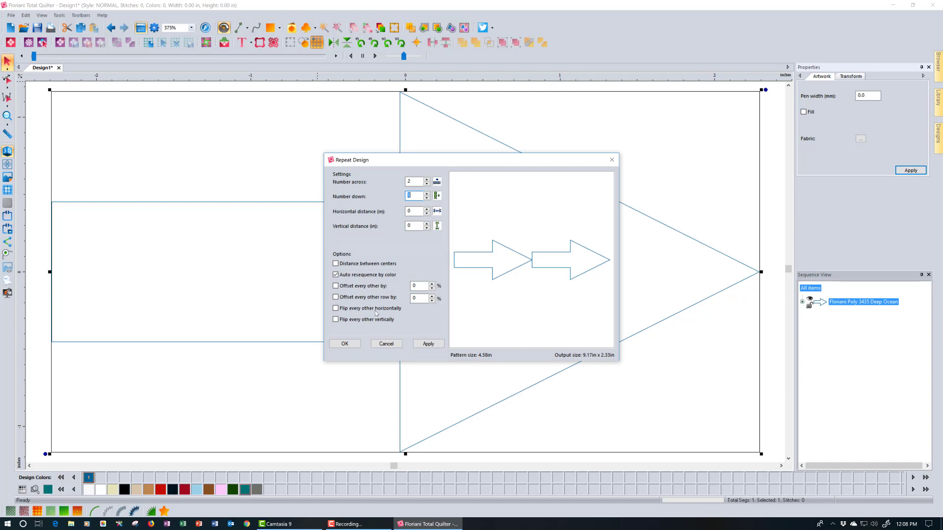
{"action": "left_click", "coordinate": [336, 309]}
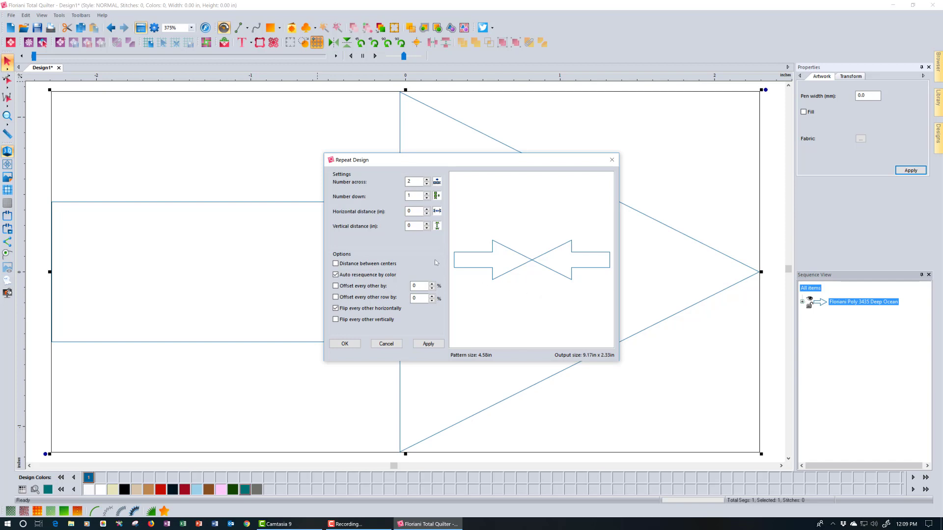
Increase the repeat's horizontal distance to about 0.98 in to separate the two arrows.
{"action": "left_click", "coordinate": [427, 210]}
{"action": "left_click", "coordinate": [427, 209]}
{"action": "left_click", "coordinate": [427, 209]}
{"action": "left_click_drag", "start_coordinate": [427, 211], "coordinate": [427, 210]}
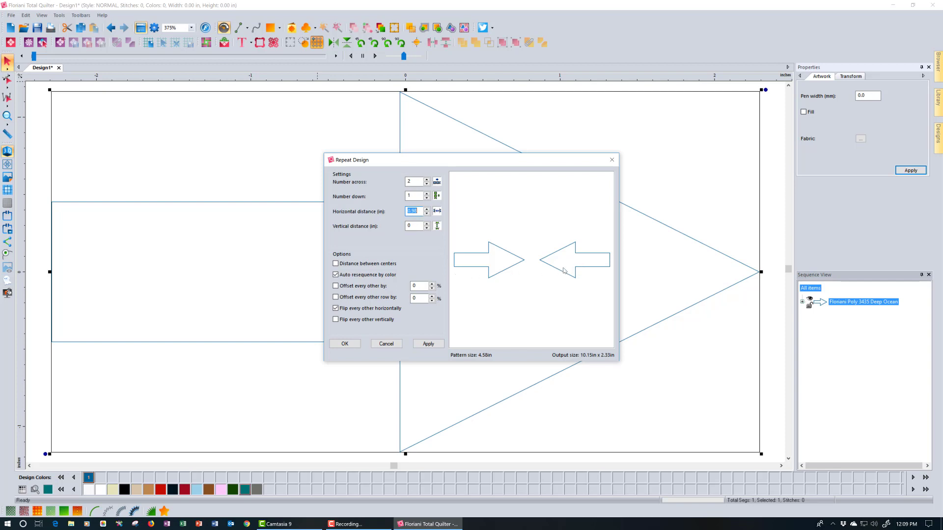
Set the repeat's horizontal distance to about -3.65 in so the mirrored arrows overlap, and create the repeat.
{"action": "left_click", "coordinate": [428, 216]}
{"action": "left_click", "coordinate": [427, 216]}
{"action": "left_click", "coordinate": [428, 215]}
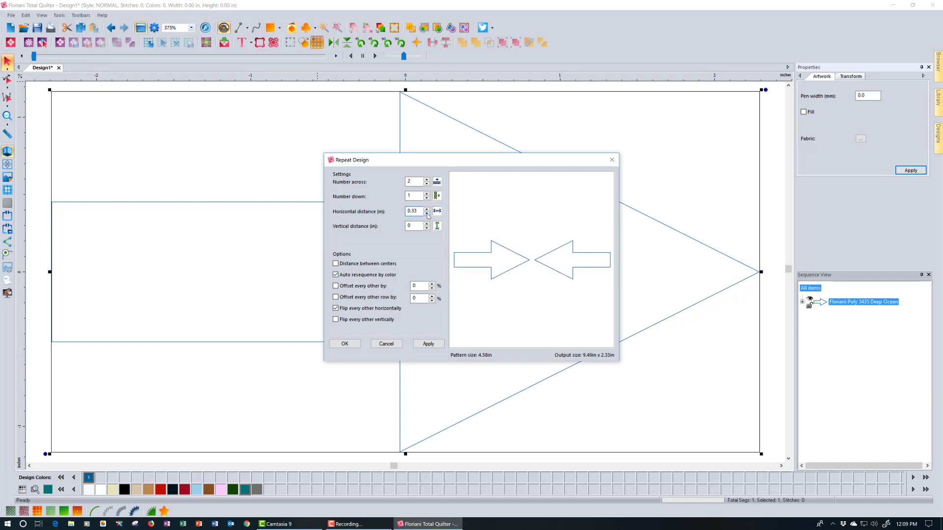
{"action": "left_click", "coordinate": [428, 215]}
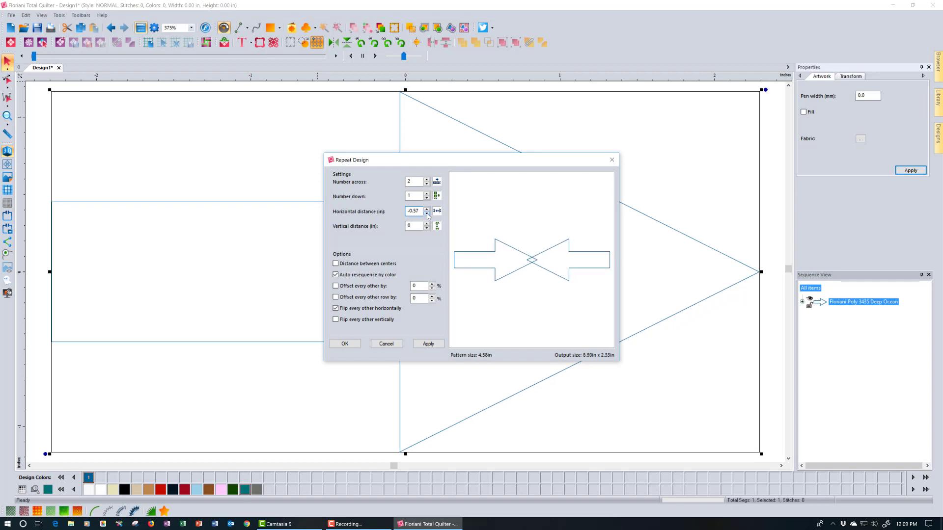
{"action": "left_click", "coordinate": [428, 215]}
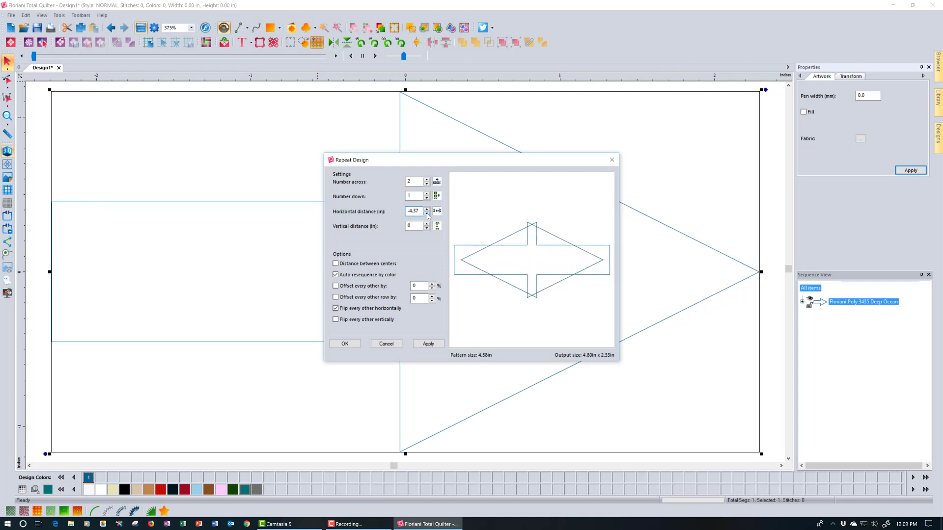
{"action": "left_click", "coordinate": [428, 216]}
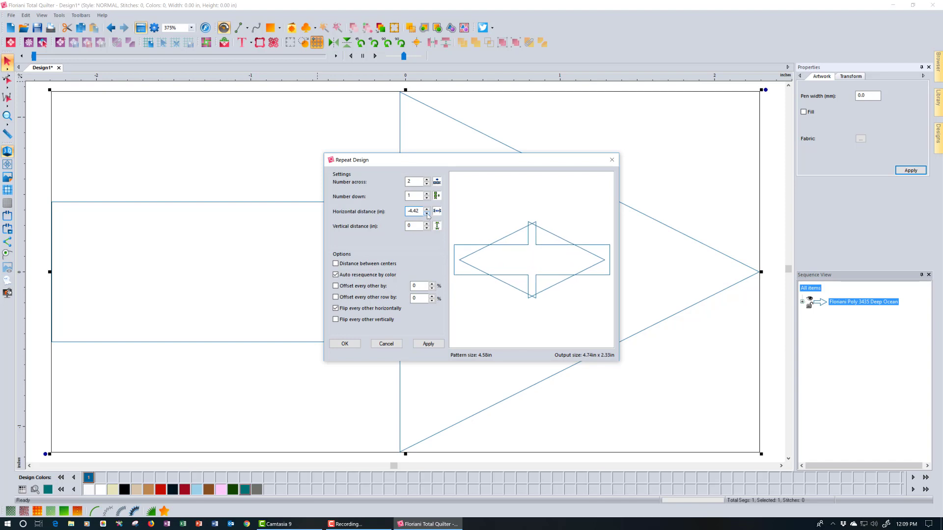
{"action": "left_click", "coordinate": [426, 209]}
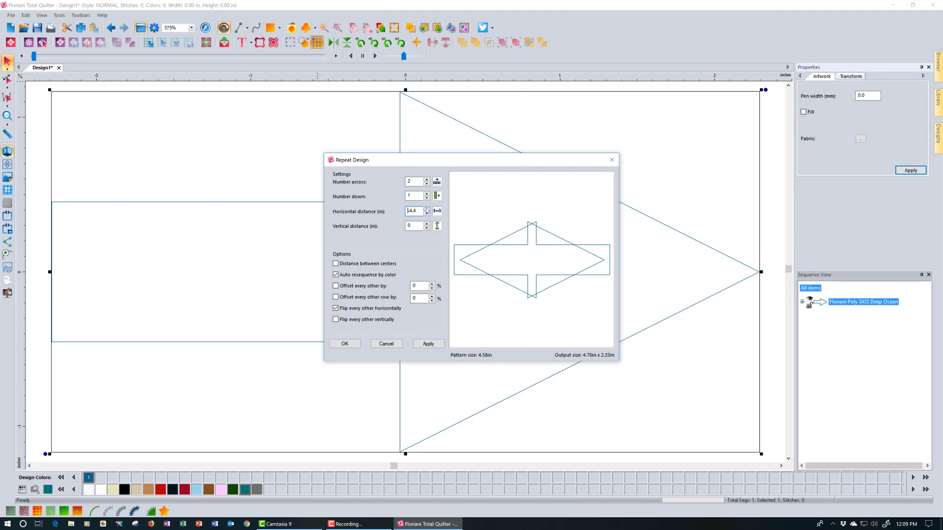
{"action": "left_click", "coordinate": [427, 210]}
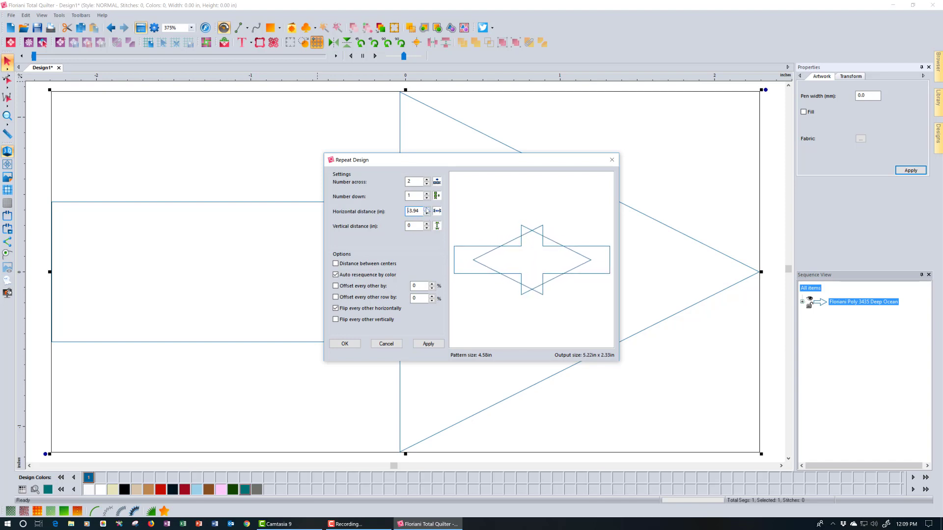
{"action": "left_click", "coordinate": [426, 209]}
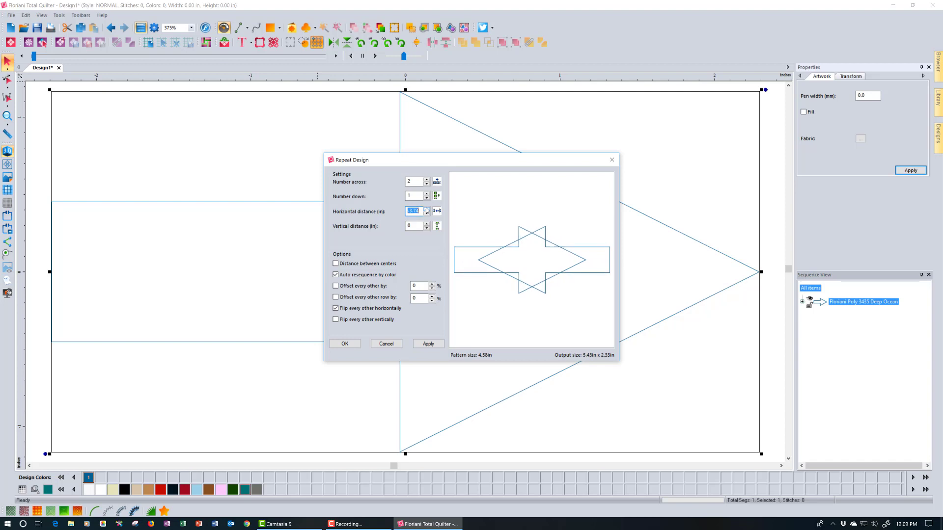
{"action": "left_click", "coordinate": [427, 209]}
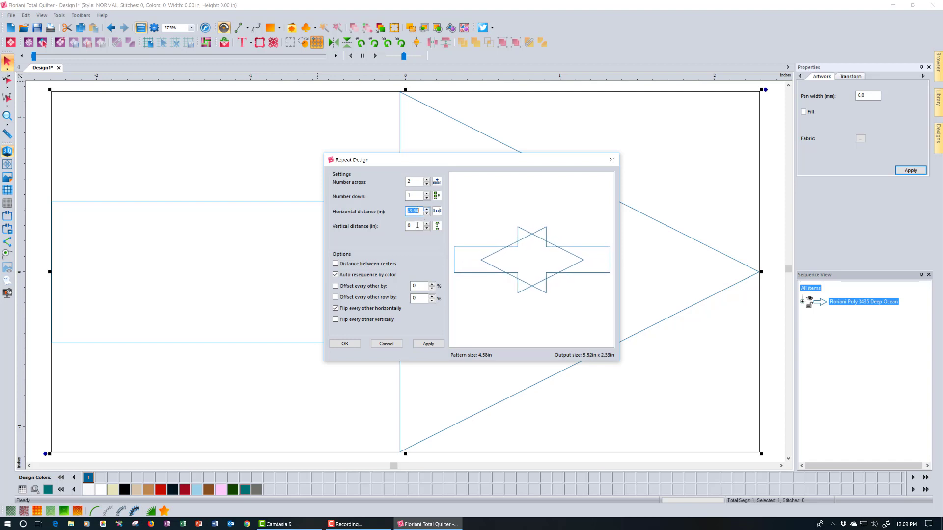
{"action": "left_click", "coordinate": [359, 346]}
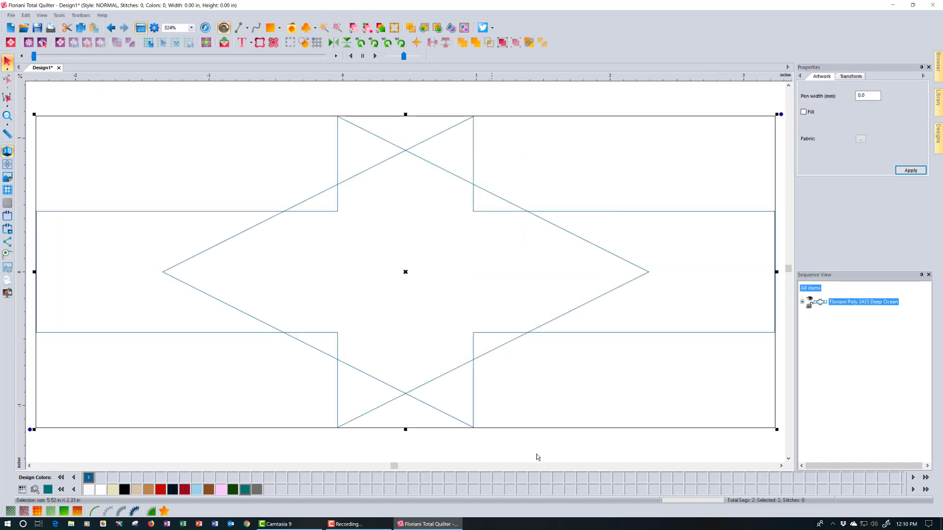
Delete the overlapping arrow outlines to clear the design.
{"action": "left_click", "coordinate": [536, 454]}
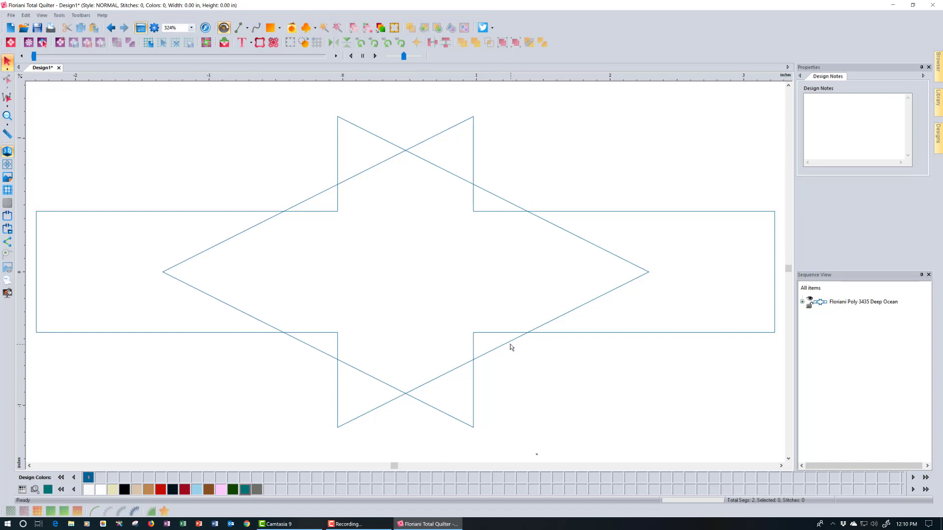
{"action": "left_click", "coordinate": [867, 308]}
{"action": "key", "text": "Delete"}
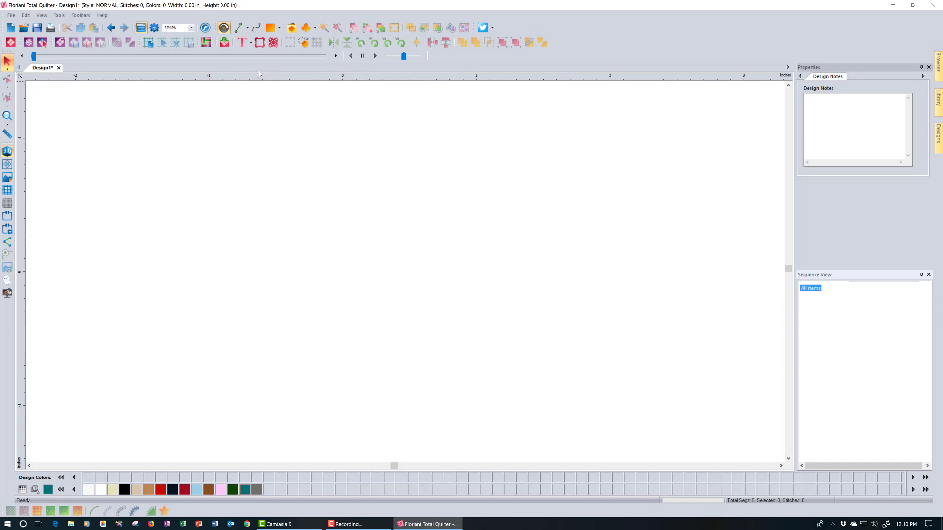
Place the diamond custom shape in the design and remove its fill, leaving only the outline.
{"action": "left_click", "coordinate": [292, 29]}
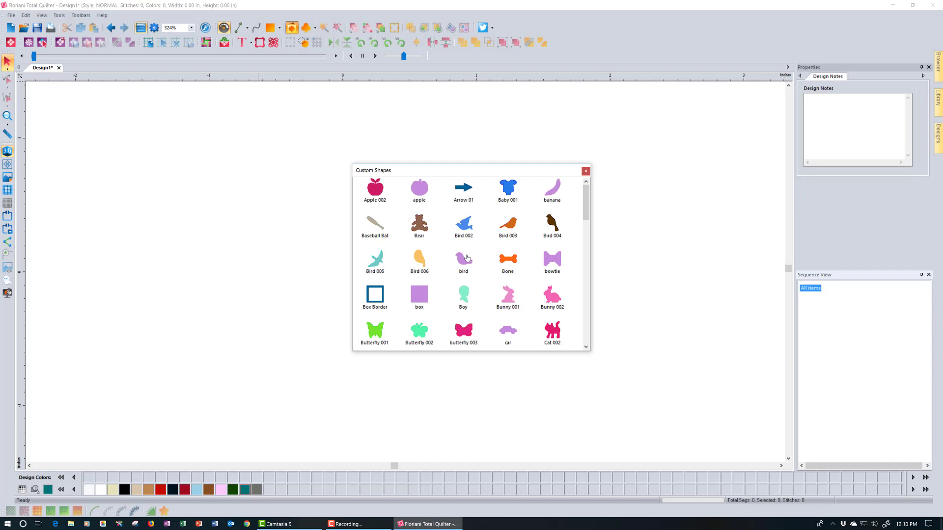
{"action": "scroll", "coordinate": [467, 259], "scroll_direction": "down", "scroll_amount": 3}
{"action": "scroll", "coordinate": [467, 258], "scroll_direction": "down", "scroll_amount": 3}
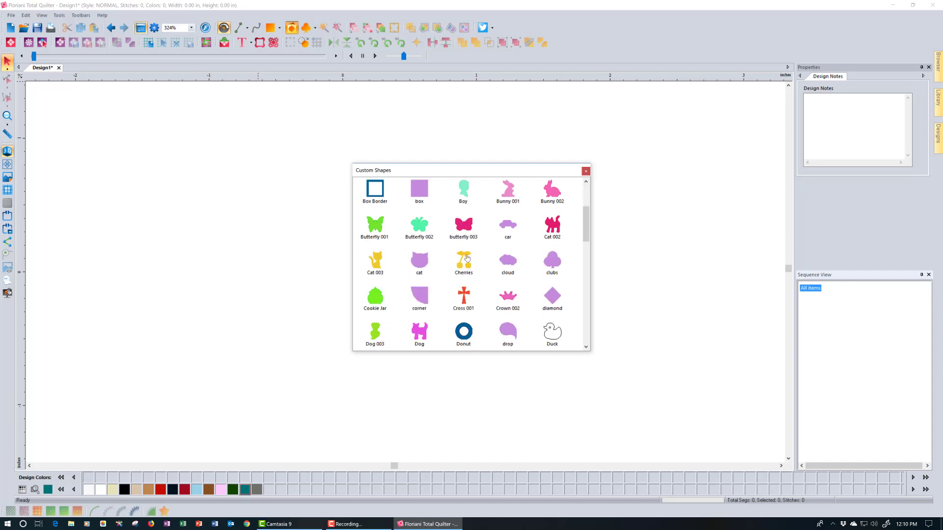
{"action": "double_click", "coordinate": [554, 268]}
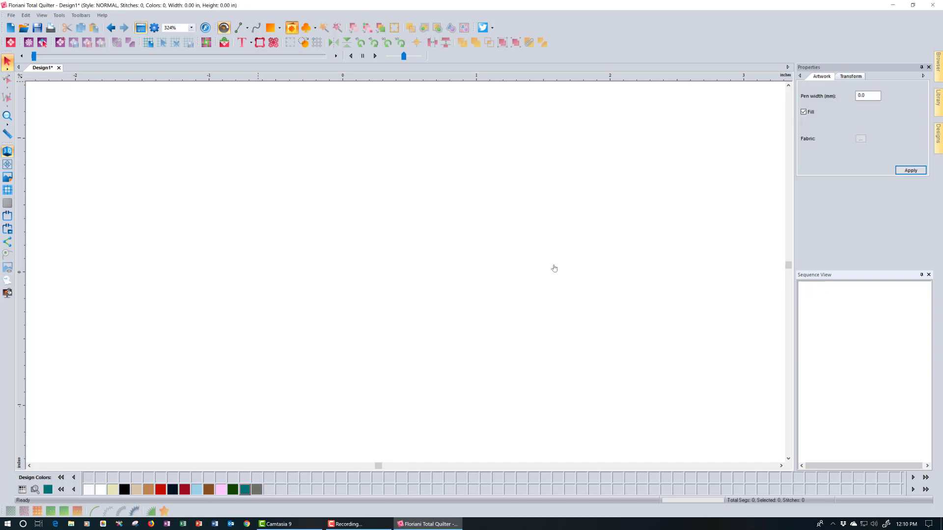
{"action": "left_click", "coordinate": [804, 112]}
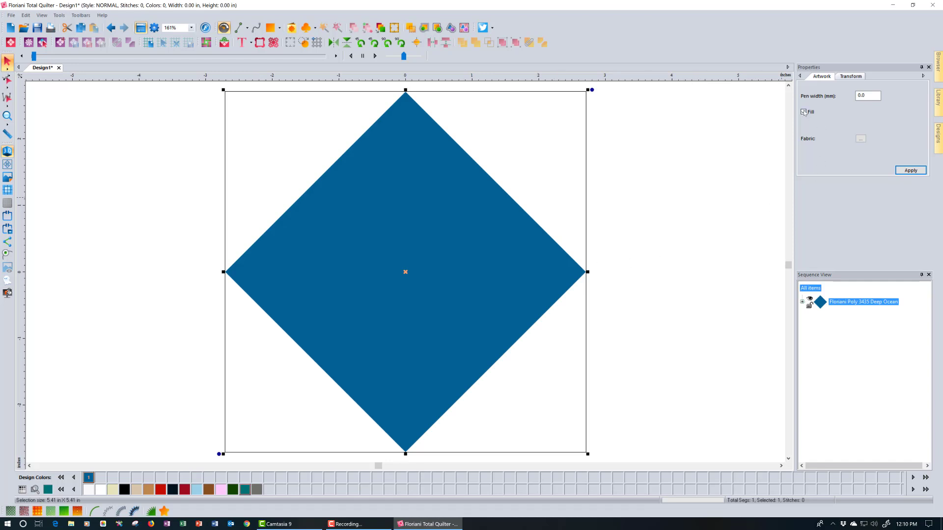
{"action": "left_click", "coordinate": [908, 172]}
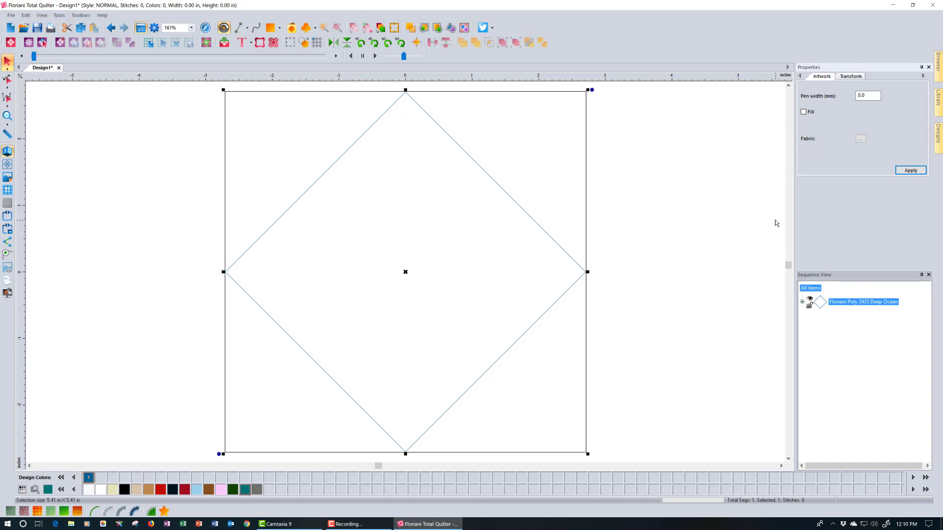
Start a repeat of the diamond outline, 2 across and 2 down, with a horizontal distance of about -2.55 in.
{"action": "left_click", "coordinate": [318, 43]}
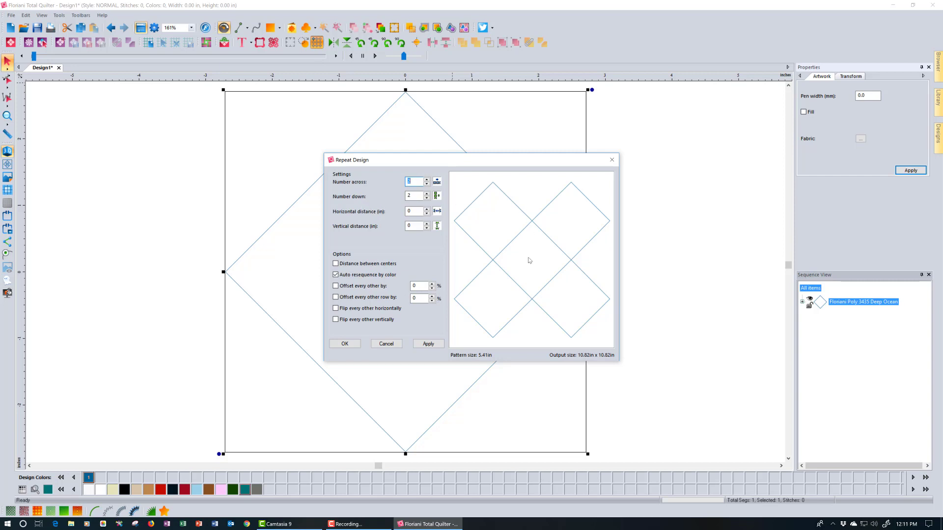
{"action": "left_click", "coordinate": [427, 215]}
{"action": "left_click", "coordinate": [427, 215]}
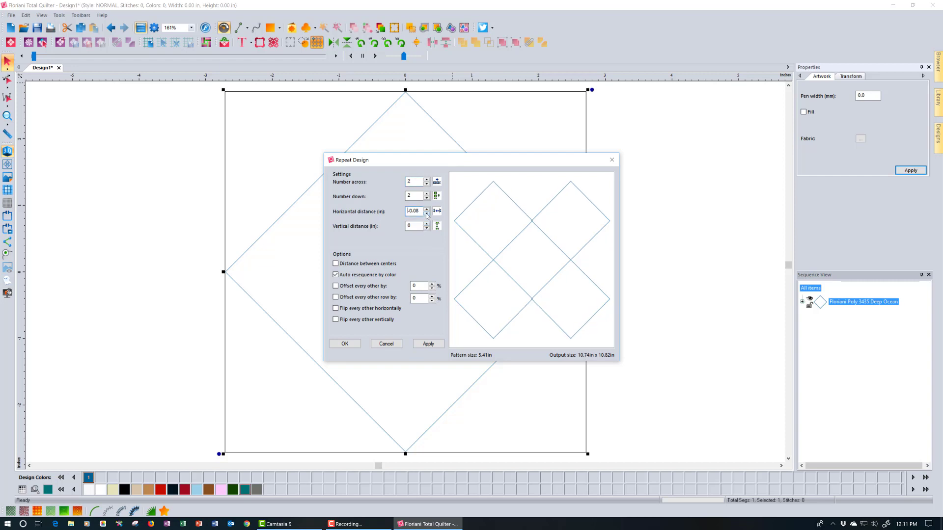
{"action": "left_click", "coordinate": [427, 215]}
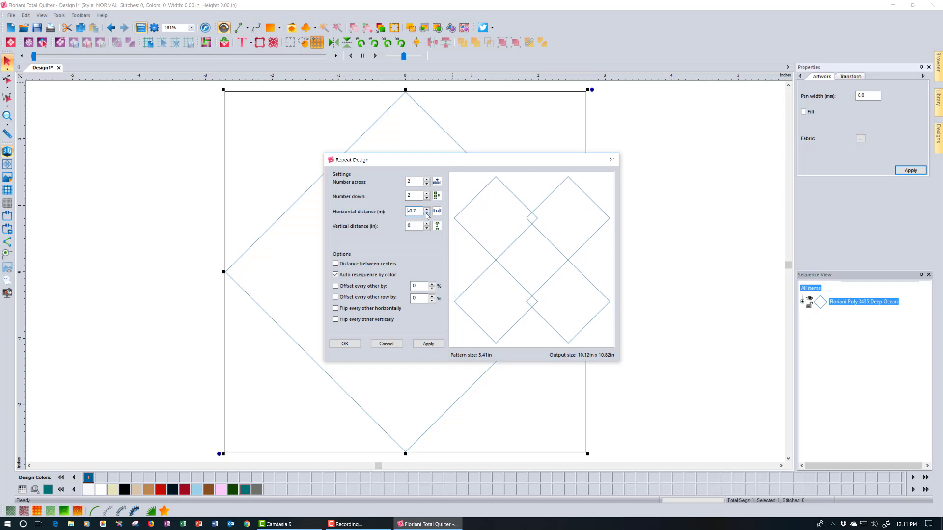
{"action": "left_click", "coordinate": [427, 215]}
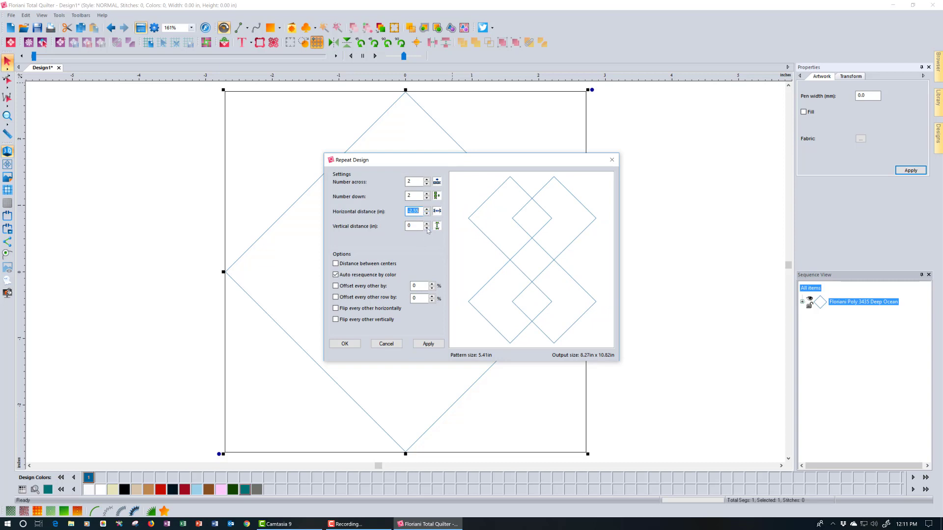
Set the repeat's vertical distance to about -1.4 in so the diamond rows overlap, and create the repeat.
{"action": "left_click", "coordinate": [427, 228]}
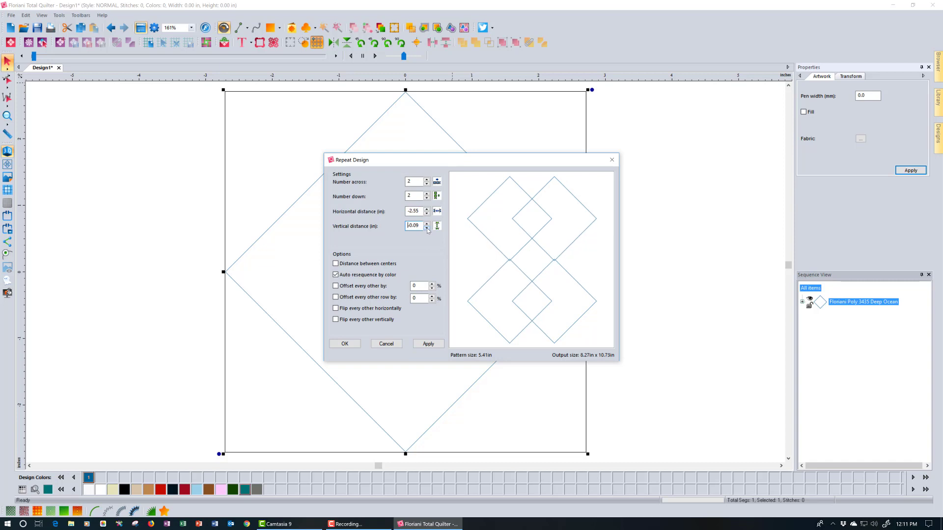
{"action": "left_click", "coordinate": [426, 229]}
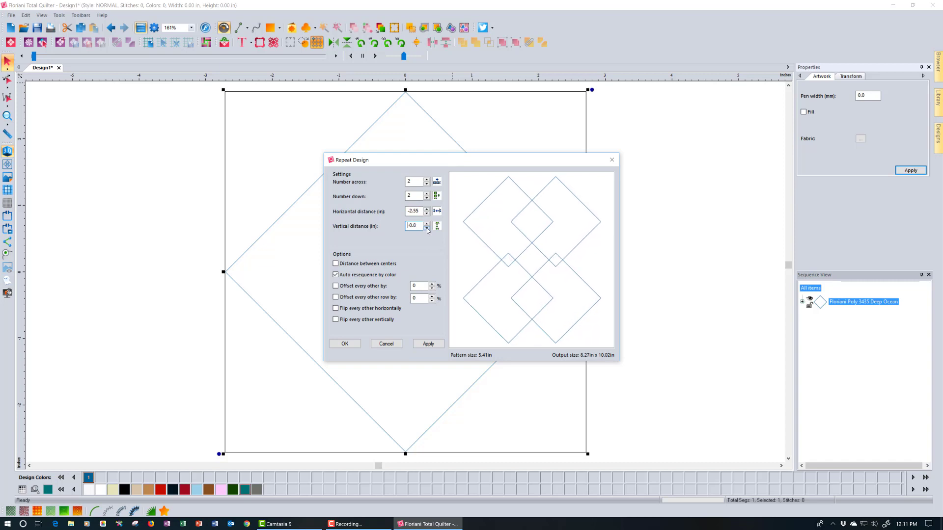
{"action": "left_click", "coordinate": [427, 228]}
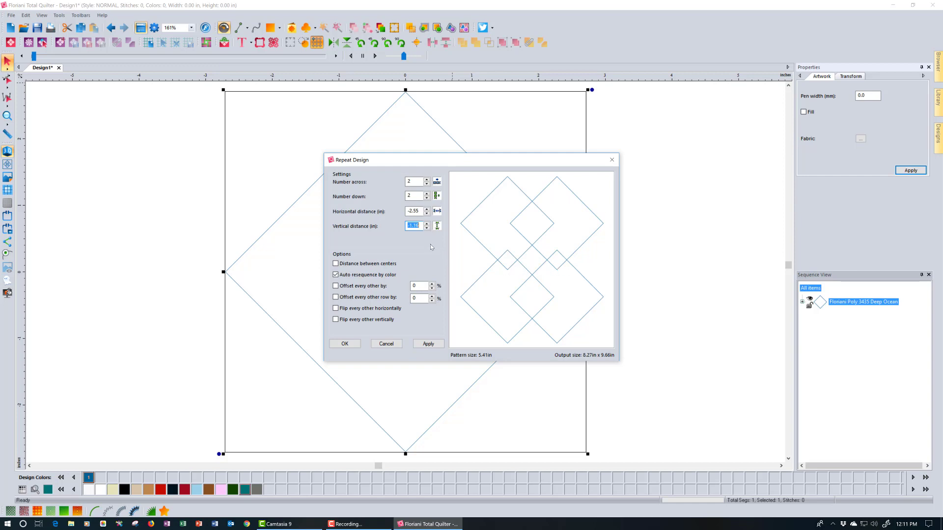
{"action": "left_click", "coordinate": [426, 229]}
{"action": "left_click", "coordinate": [426, 229]}
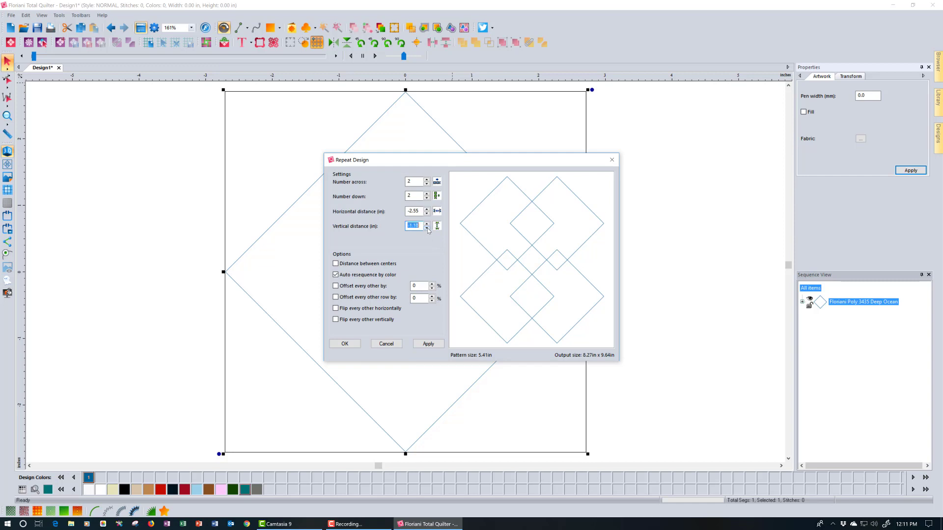
{"action": "left_click", "coordinate": [427, 228]}
{"action": "left_click", "coordinate": [427, 228]}
{"action": "left_click", "coordinate": [427, 228]}
{"action": "left_click", "coordinate": [427, 228]}
{"action": "left_click", "coordinate": [427, 228]}
{"action": "left_click", "coordinate": [427, 229]}
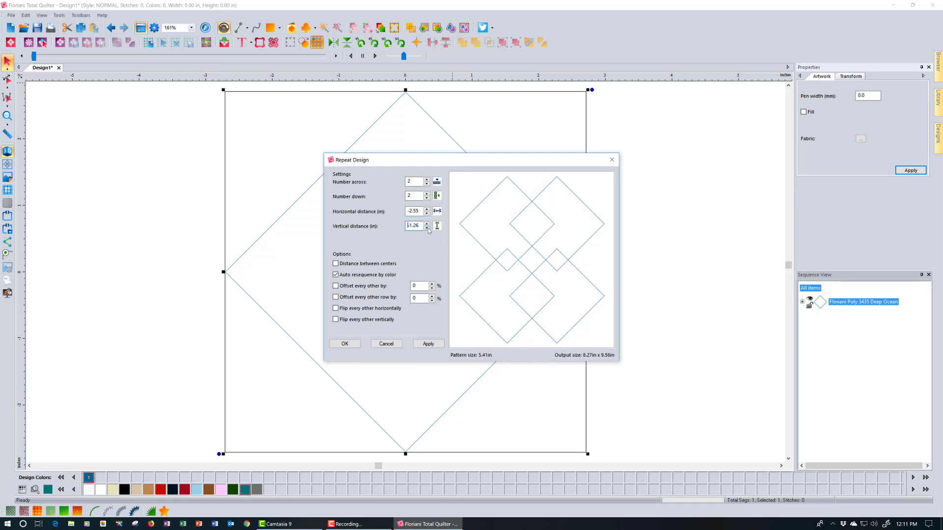
{"action": "left_click", "coordinate": [427, 229]}
{"action": "left_click", "coordinate": [427, 228]}
{"action": "left_click", "coordinate": [427, 228]}
{"action": "left_click", "coordinate": [427, 228]}
{"action": "left_click", "coordinate": [426, 228]}
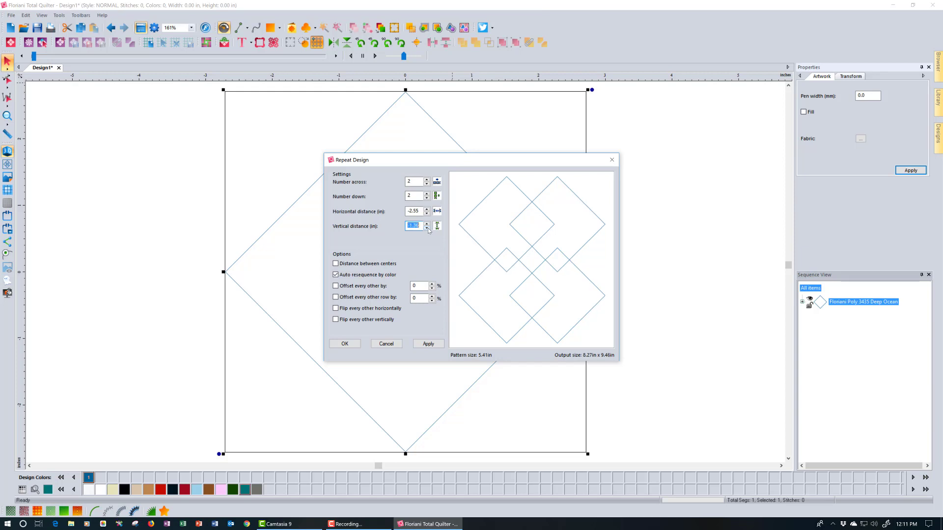
{"action": "left_click", "coordinate": [427, 228]}
{"action": "left_click", "coordinate": [427, 229]}
{"action": "left_click", "coordinate": [427, 228]}
{"action": "left_click", "coordinate": [427, 228]}
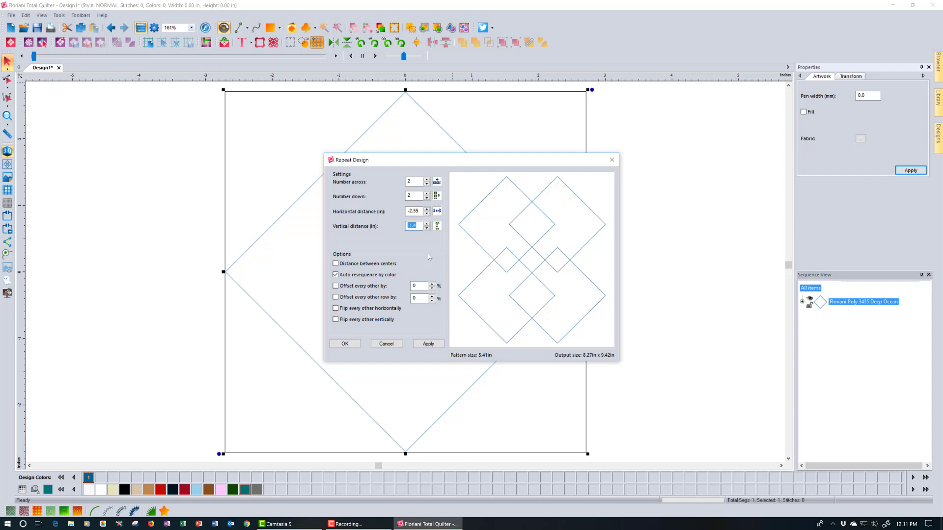
{"action": "left_click", "coordinate": [350, 346]}
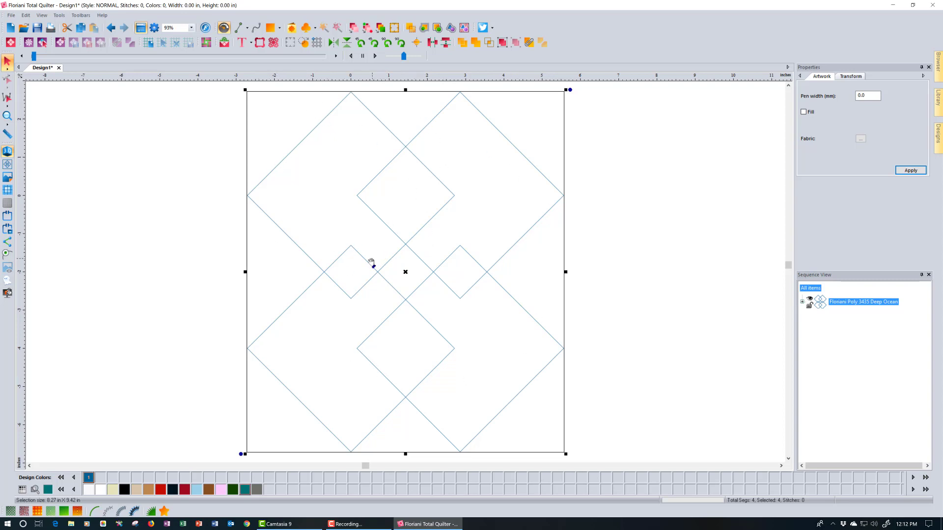
Repeat the overlapping diamond group 2 across and 2 down with zero horizontal and vertical distance, and deselect the resulting pattern.
{"action": "left_click", "coordinate": [316, 43]}
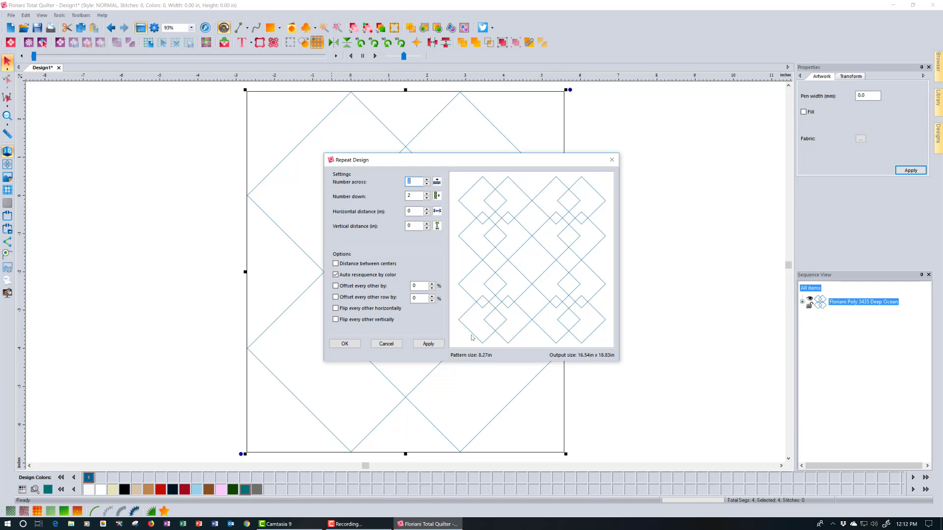
{"action": "left_click", "coordinate": [353, 346]}
{"action": "left_click", "coordinate": [614, 347]}
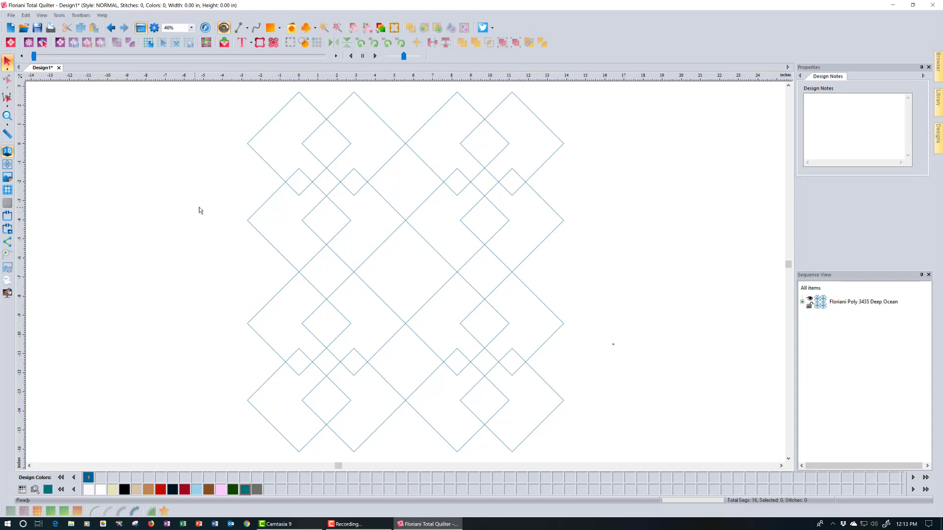
Delete the diamond pattern and place the Cookie Jar custom shape as an unfilled outline.
{"action": "double_click", "coordinate": [852, 301]}
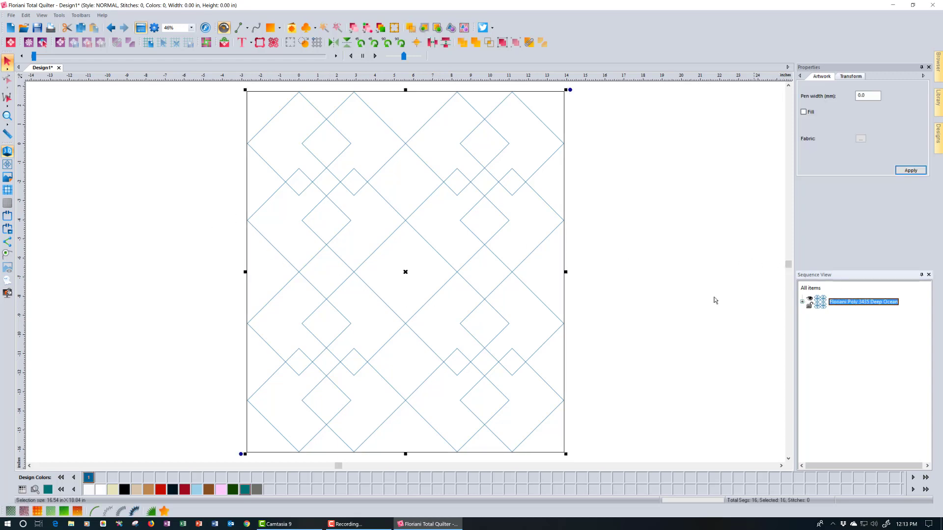
{"action": "key", "text": "Delete"}
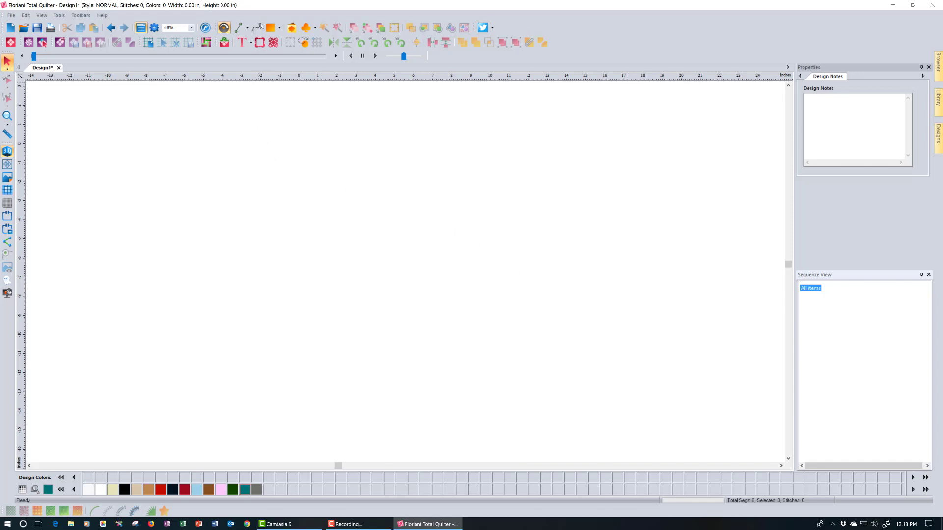
{"action": "left_click", "coordinate": [291, 30]}
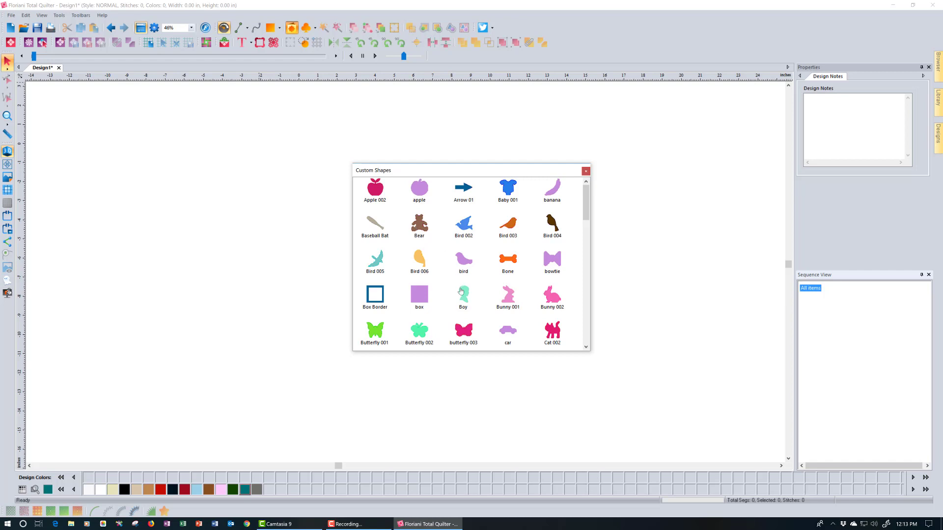
{"action": "scroll", "coordinate": [460, 292], "scroll_direction": "down", "scroll_amount": 3}
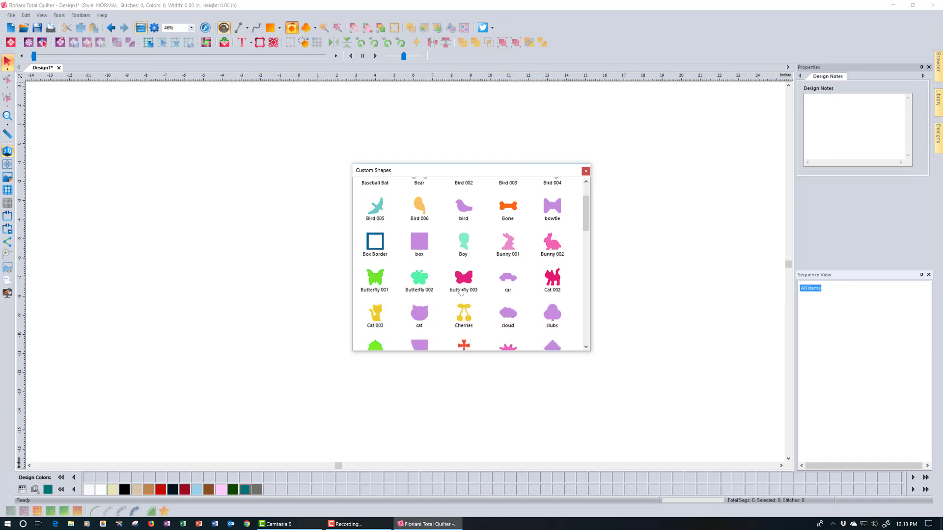
{"action": "scroll", "coordinate": [461, 292], "scroll_direction": "down", "scroll_amount": 1}
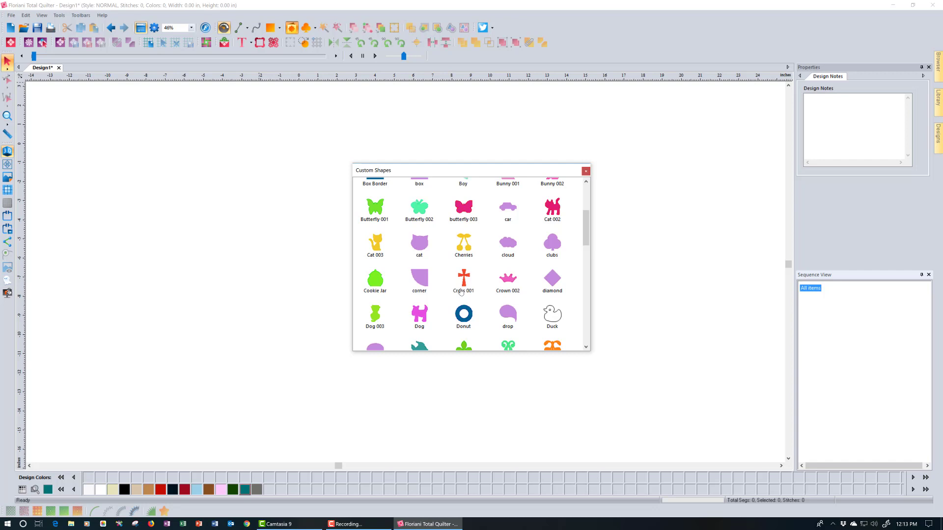
{"action": "double_click", "coordinate": [381, 283]}
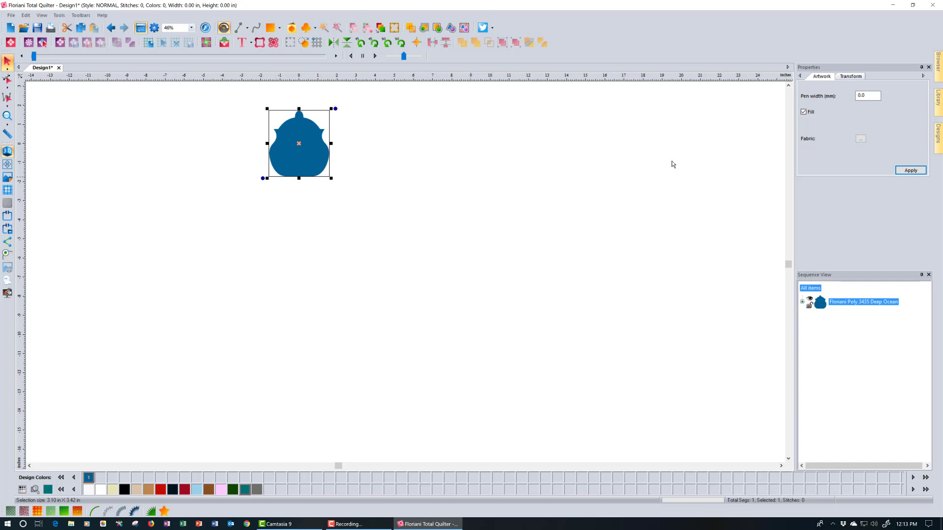
{"action": "left_click", "coordinate": [804, 113]}
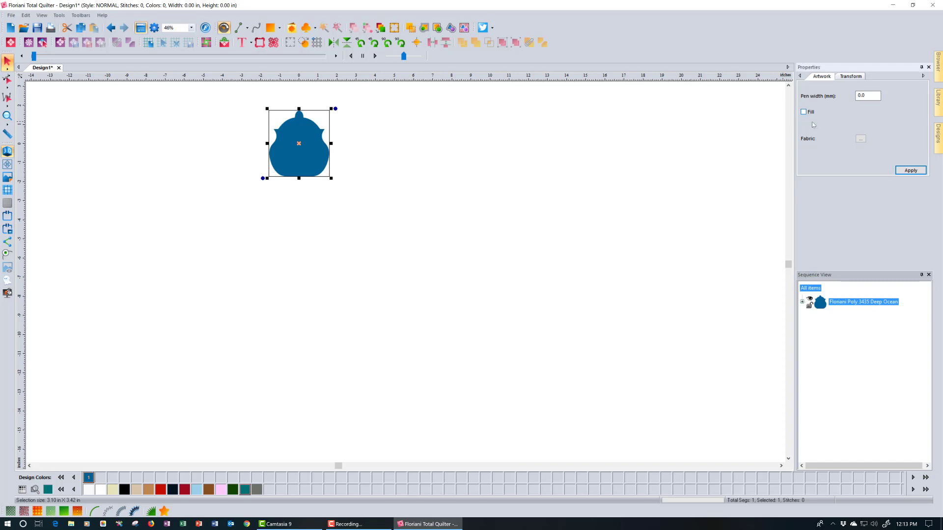
{"action": "left_click", "coordinate": [911, 170]}
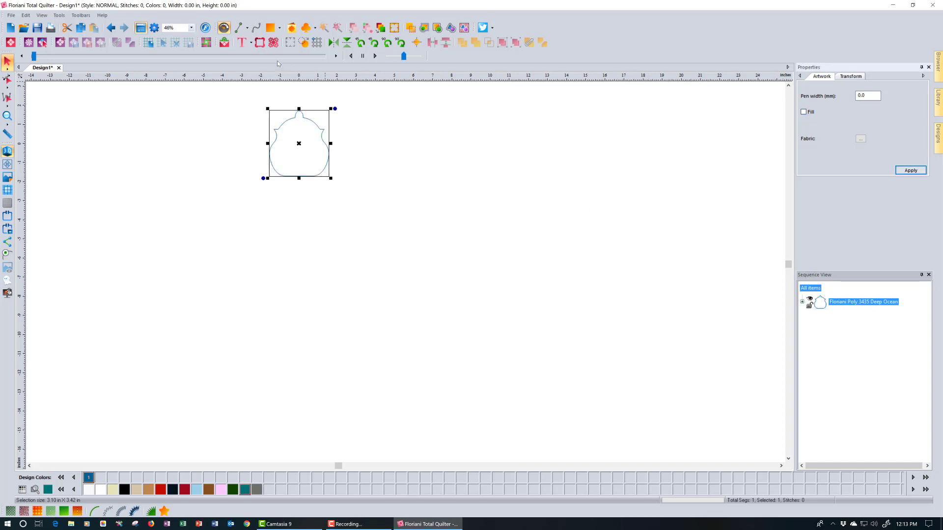
Set up a repeat of the cookie jar outline, 2 across and 2 down, flipping every other copy only vertically.
{"action": "left_click", "coordinate": [317, 42]}
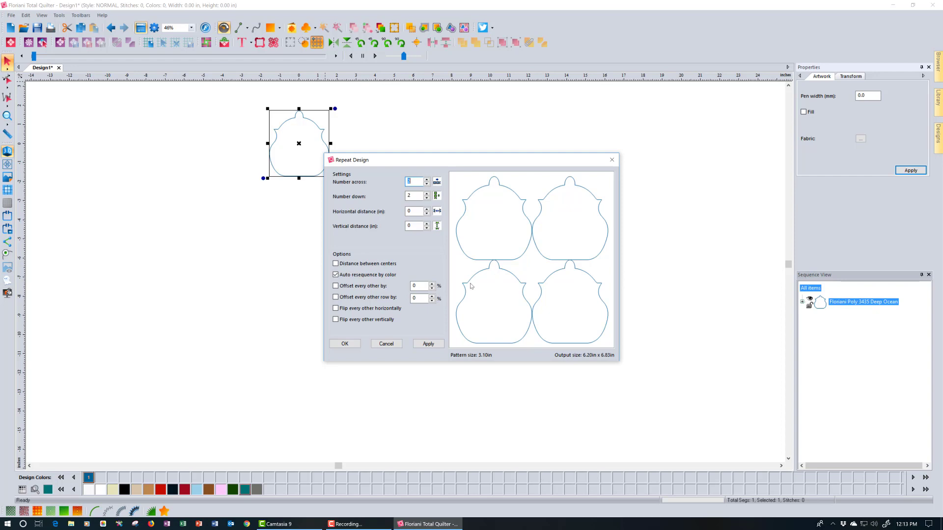
{"action": "left_click", "coordinate": [343, 310]}
{"action": "left_click", "coordinate": [336, 321]}
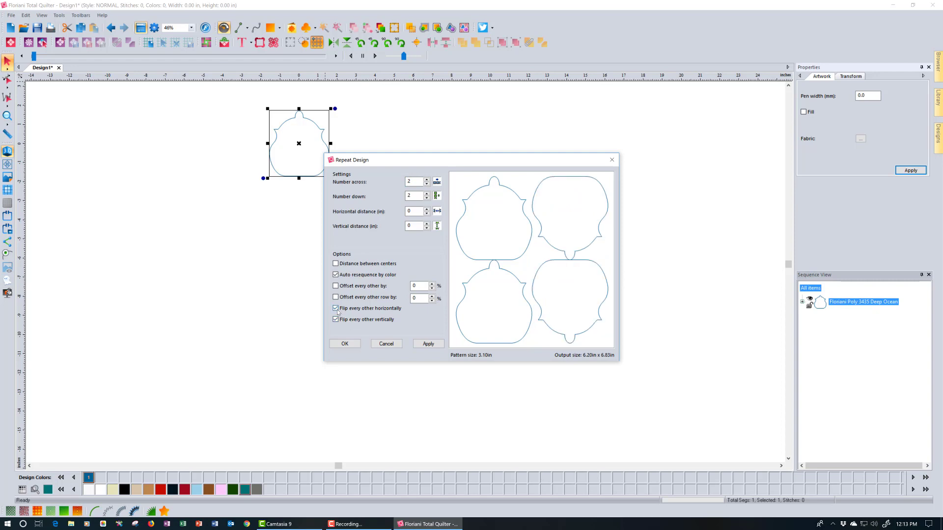
{"action": "left_click", "coordinate": [336, 308]}
Overlap the jars by setting the horizontal distance to about -1.46 in and the vertical distance to about -1.12 in.
{"action": "left_click_drag", "start_coordinate": [427, 215], "coordinate": [428, 215]}
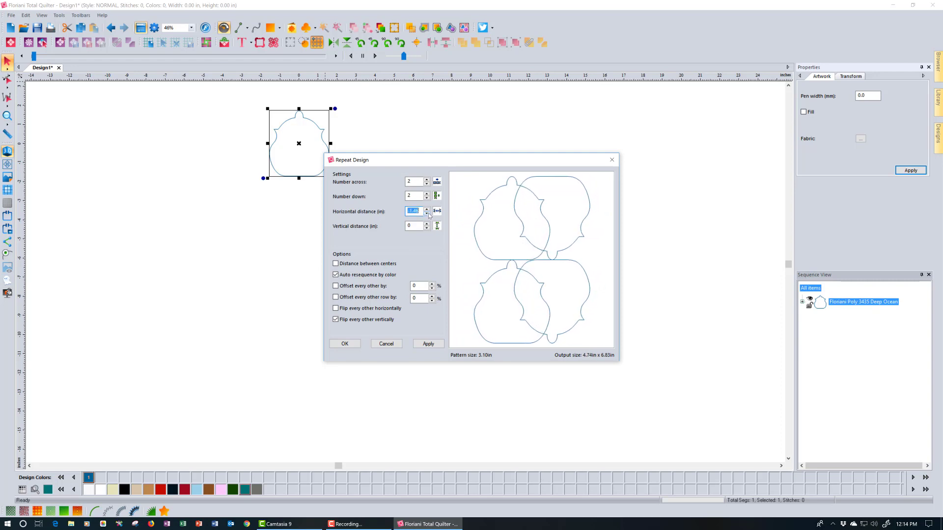
{"action": "left_click", "coordinate": [427, 229]}
{"action": "left_click_drag", "start_coordinate": [427, 229], "coordinate": [427, 229]}
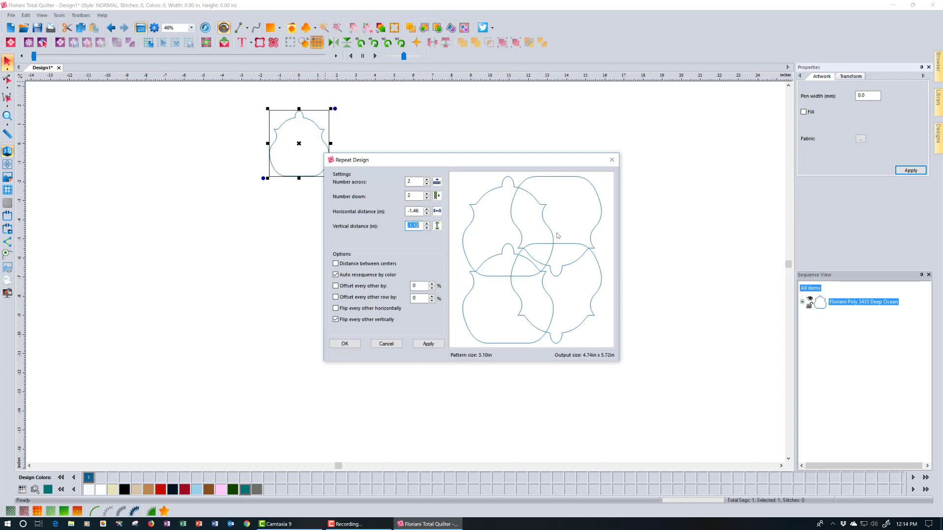
Increase the jar repeat to 4 across, create it with only the vertical flip enabled, and deselect the pattern.
{"action": "left_click", "coordinate": [335, 308]}
{"action": "left_click", "coordinate": [427, 180]}
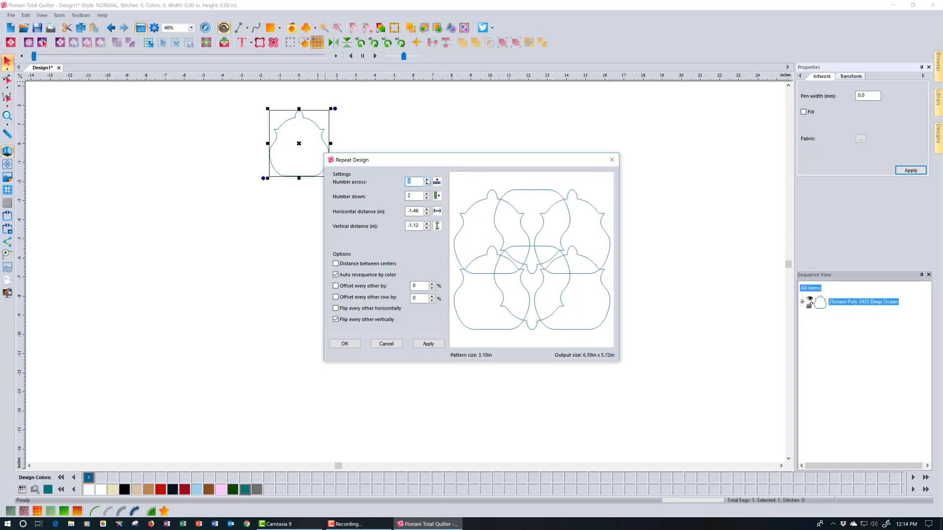
{"action": "left_click", "coordinate": [427, 180]}
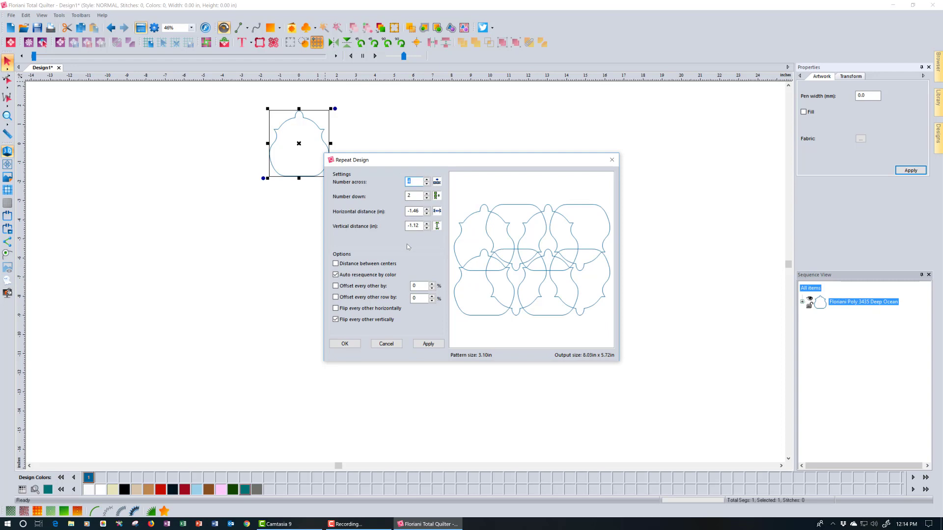
{"action": "left_click", "coordinate": [345, 345]}
{"action": "left_click", "coordinate": [399, 329]}
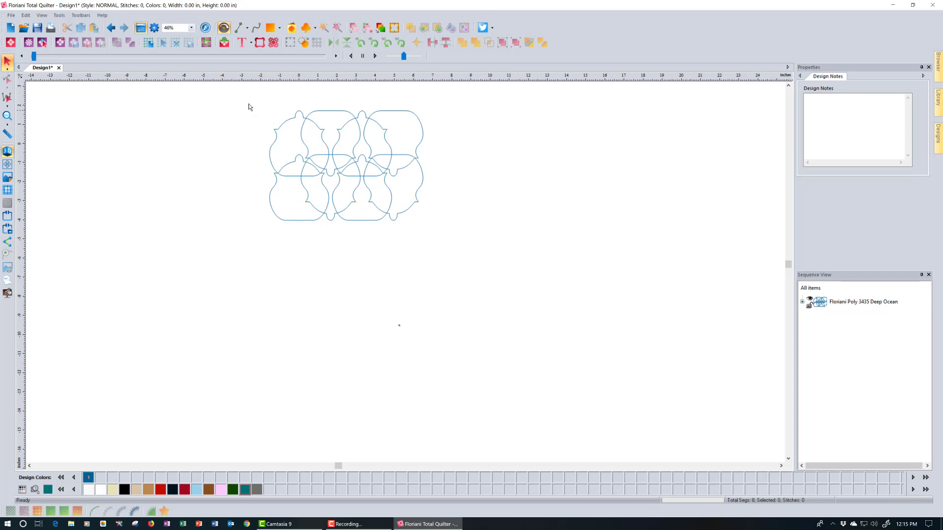
Delete the cookie jar pattern and draw an ellipse as a circle about 6.68 in across.
{"action": "left_click_drag", "start_coordinate": [249, 101], "coordinate": [475, 225]}
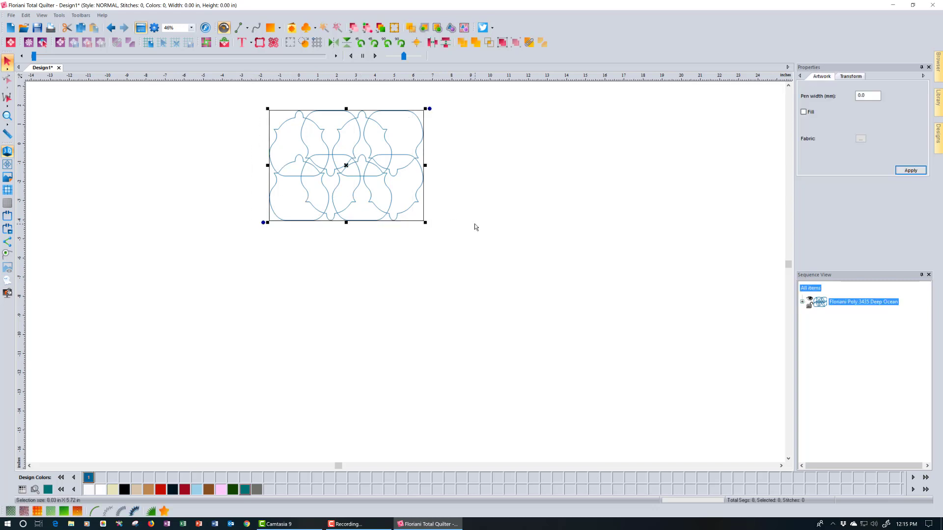
{"action": "key", "text": "Delete"}
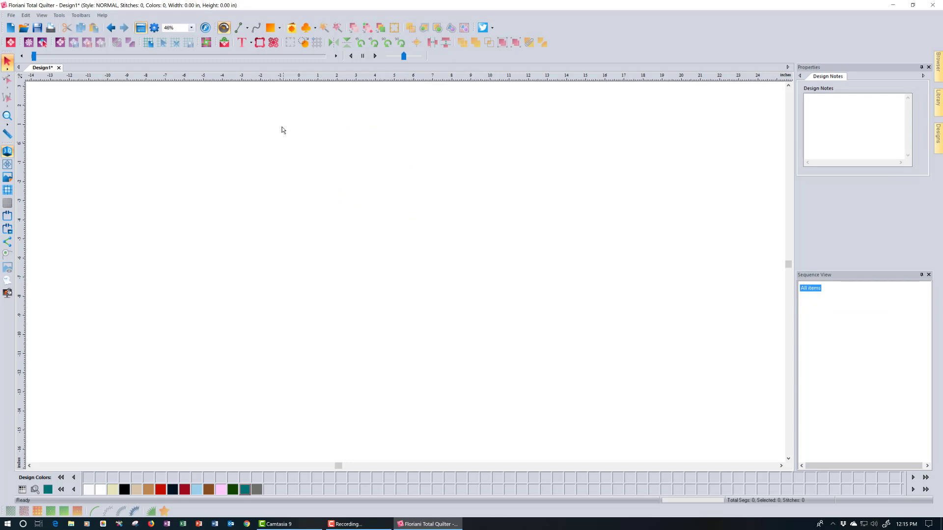
{"action": "left_click", "coordinate": [279, 29]}
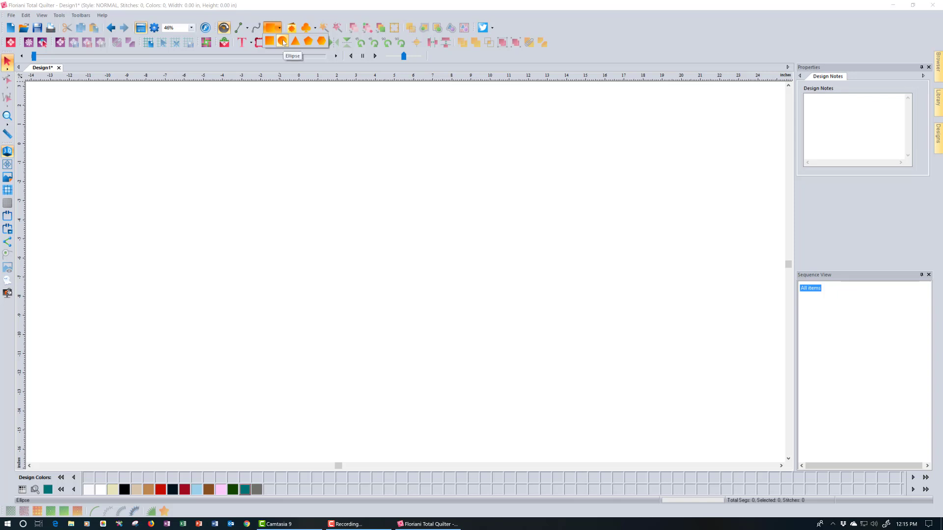
{"action": "left_click", "coordinate": [283, 41]}
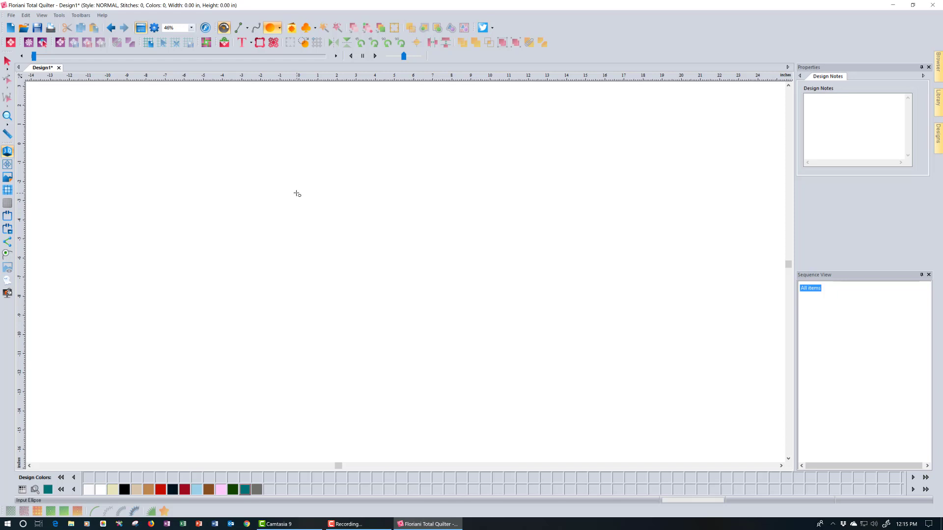
{"action": "left_click_drag", "start_coordinate": [297, 193], "coordinate": [412, 322]}
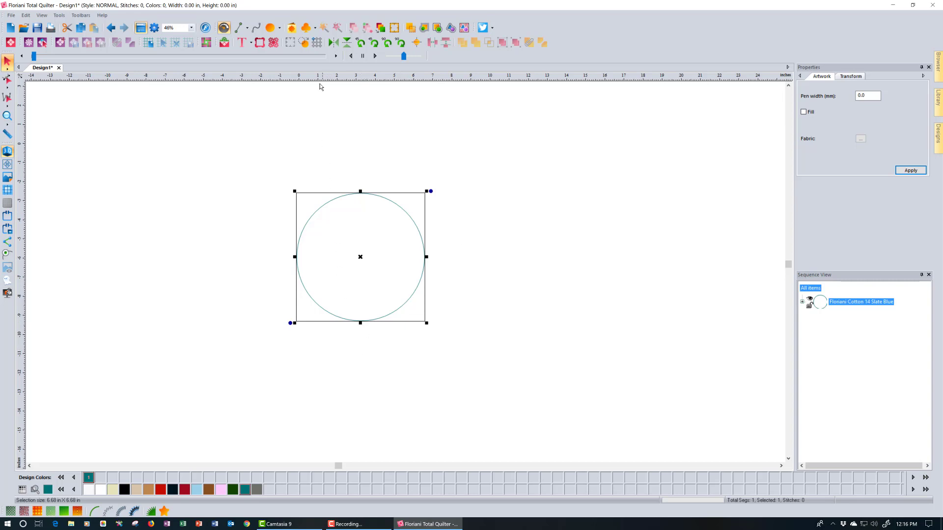
Set up a repeat of the circle, 8 across and 1 down, with a horizontal distance of -3.75 in.
{"action": "left_click", "coordinate": [316, 42]}
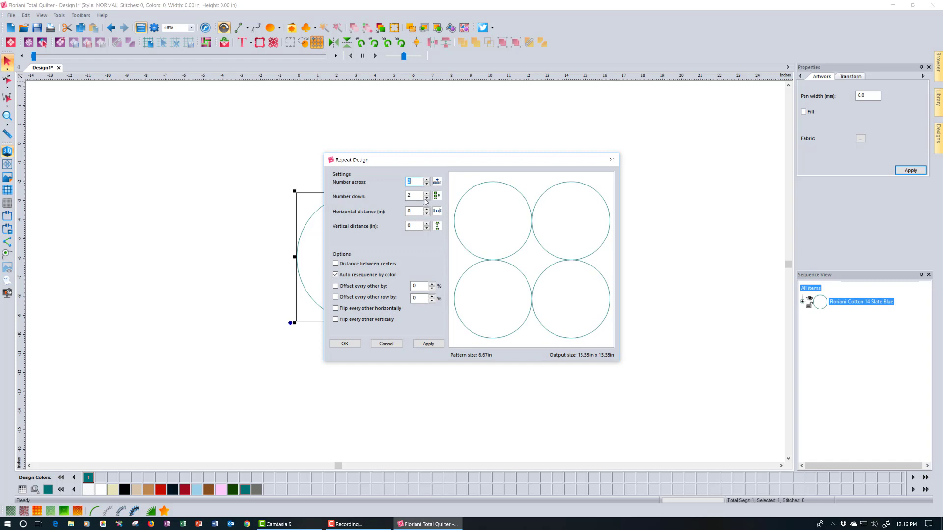
{"action": "left_click", "coordinate": [426, 199]}
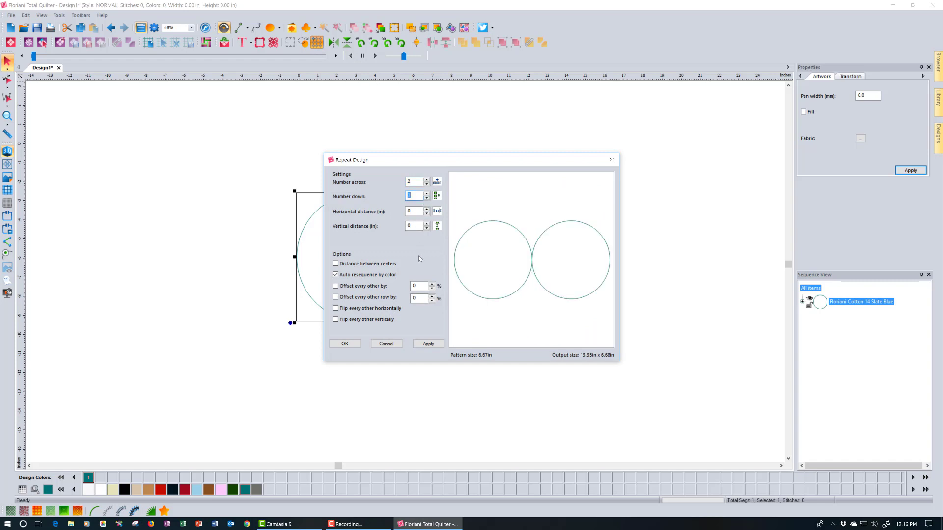
{"action": "left_click", "coordinate": [427, 214]}
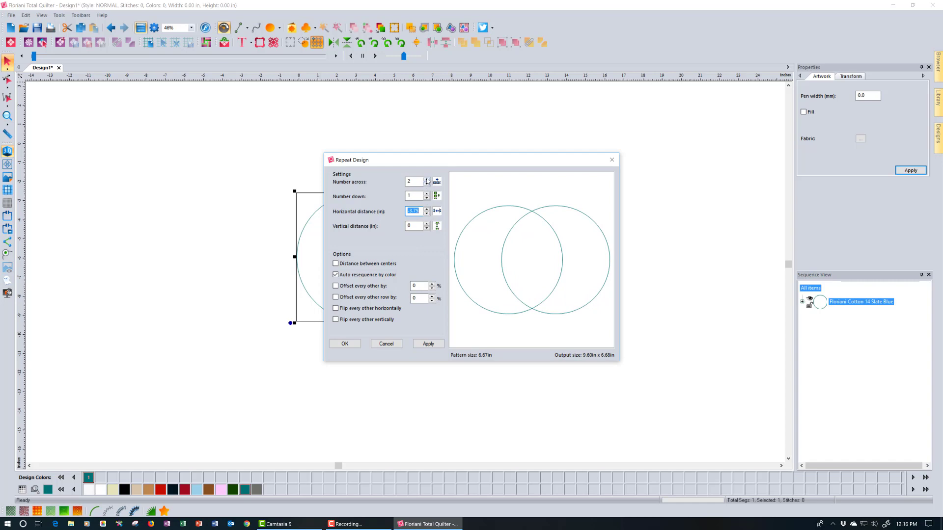
{"action": "left_click", "coordinate": [427, 180]}
{"action": "left_click", "coordinate": [426, 180]}
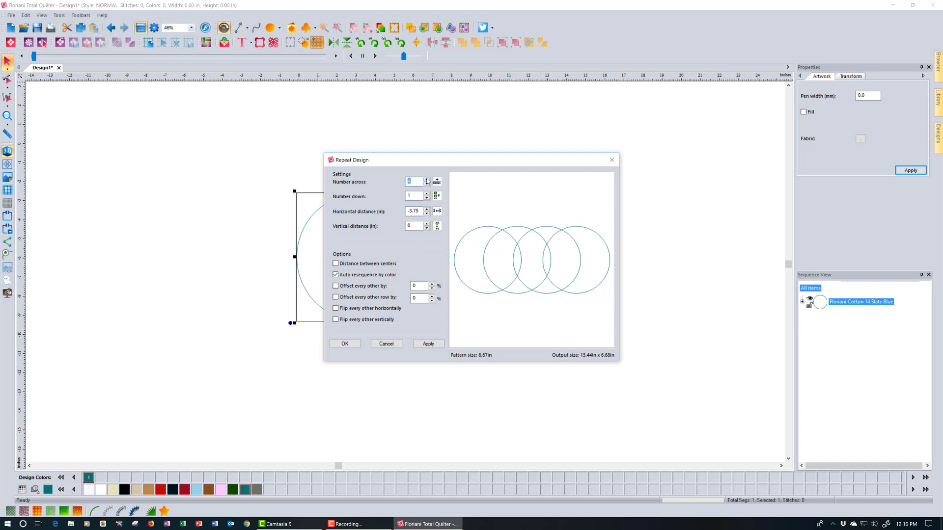
{"action": "left_click", "coordinate": [427, 180]}
{"action": "left_click", "coordinate": [427, 180]}
{"action": "left_click", "coordinate": [426, 180]}
{"action": "left_click", "coordinate": [427, 180]}
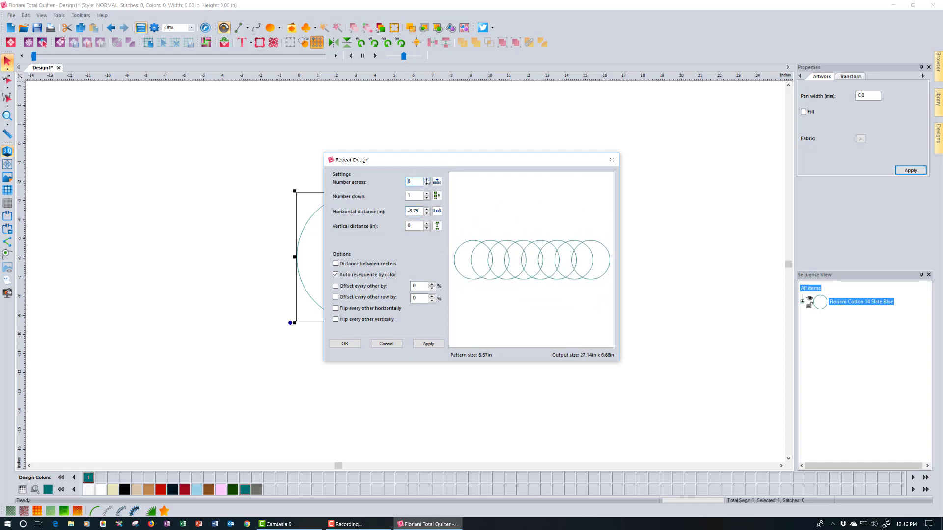
Tighten the circle overlap by setting the horizontal distance to -4.4 in, and create the repeated row.
{"action": "left_click", "coordinate": [426, 214]}
{"action": "left_click", "coordinate": [427, 213]}
{"action": "left_click", "coordinate": [427, 213]}
{"action": "left_click", "coordinate": [427, 214]}
{"action": "left_click", "coordinate": [427, 213]}
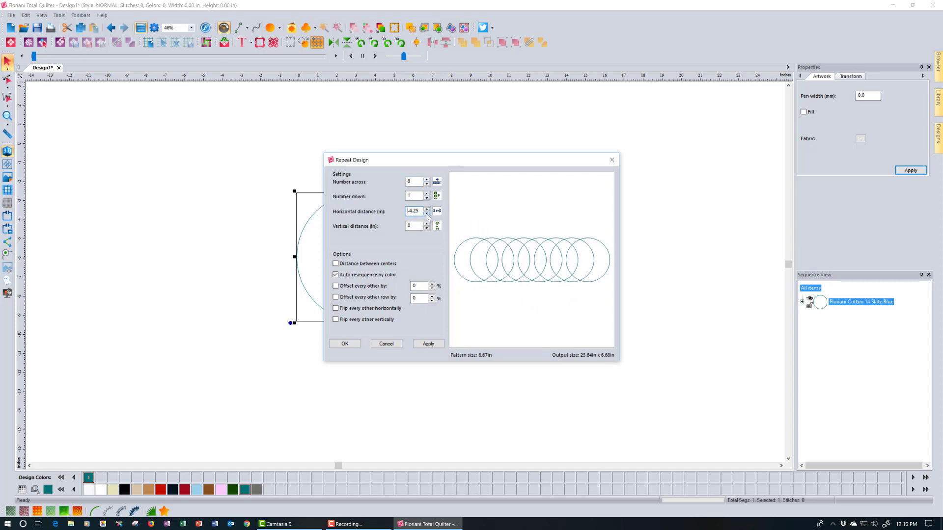
{"action": "left_click", "coordinate": [427, 214]}
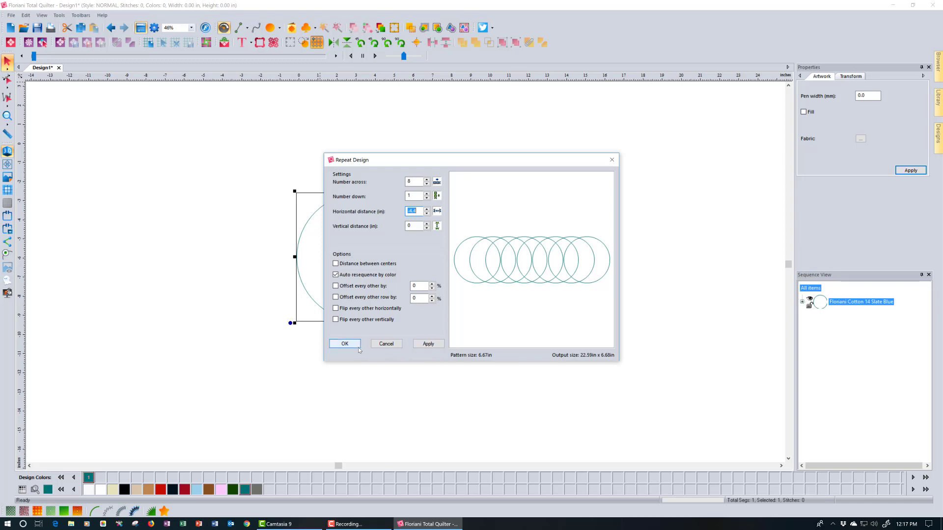
{"action": "left_click", "coordinate": [345, 343]}
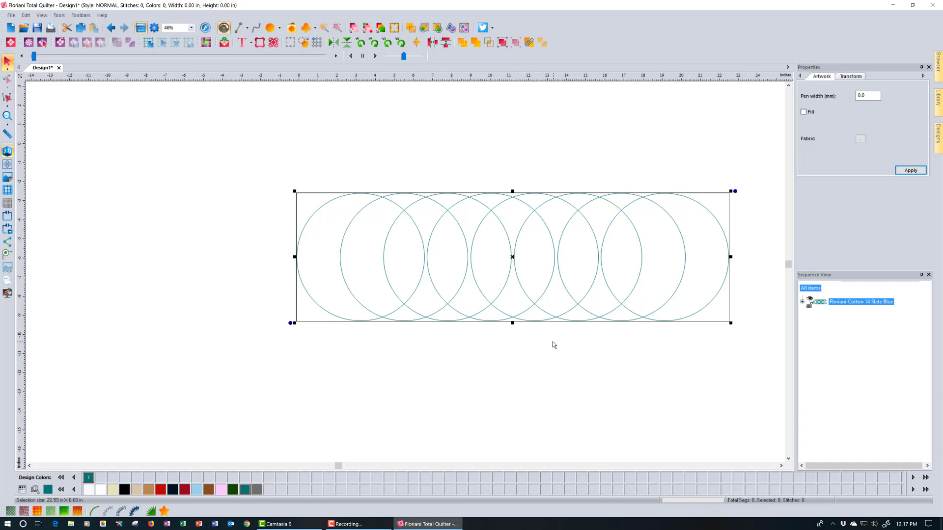
Scale the circle row proportionally to 8 in wide, and squeeze only its width to about 7.28 in.
{"action": "left_click", "coordinate": [859, 78]}
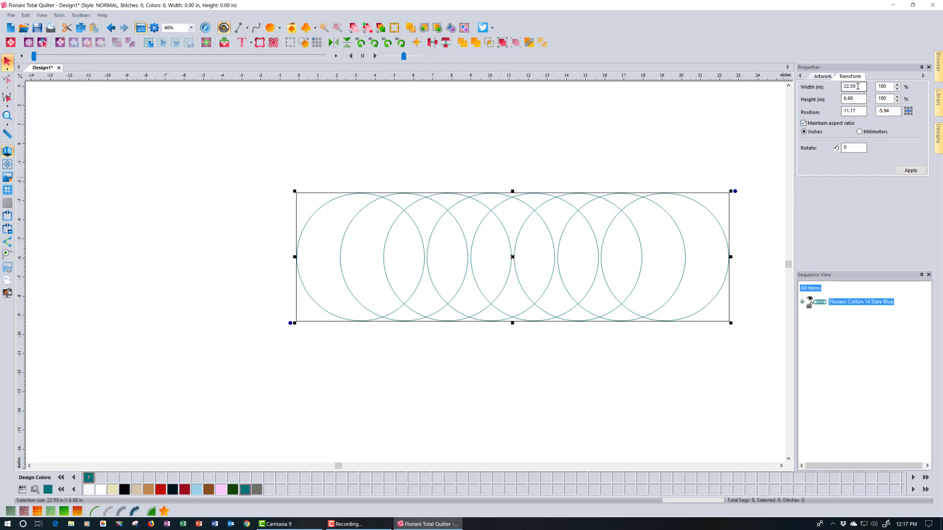
{"action": "left_click_drag", "start_coordinate": [858, 87], "coordinate": [834, 93]}
{"action": "type", "text": "8"}
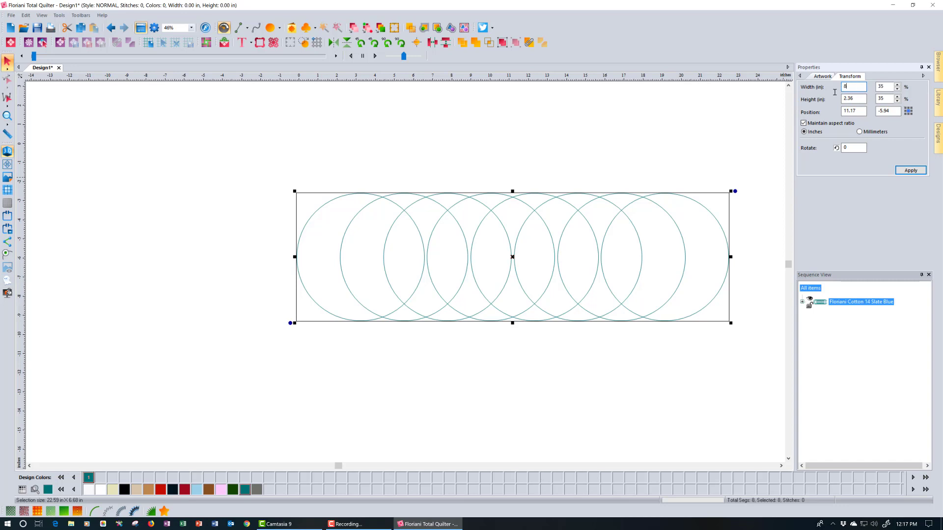
{"action": "left_click", "coordinate": [911, 170]}
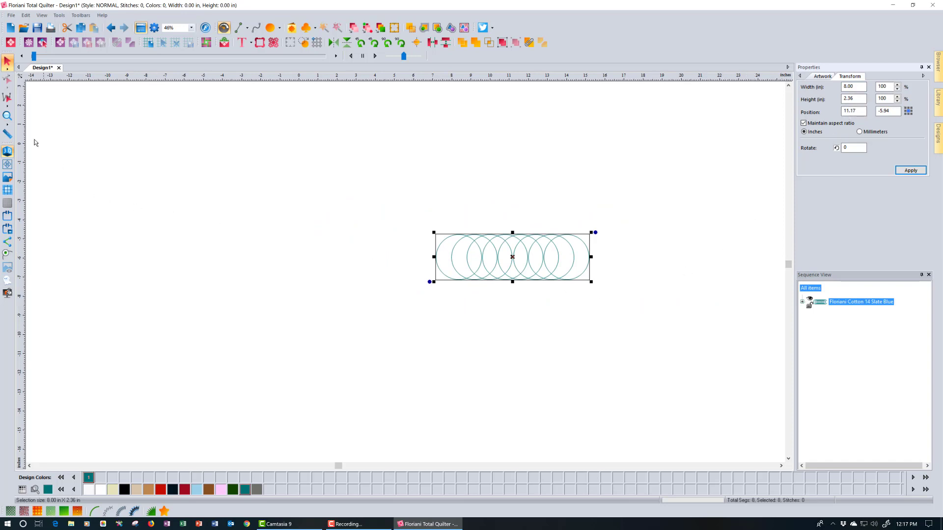
{"action": "left_click", "coordinate": [8, 122]}
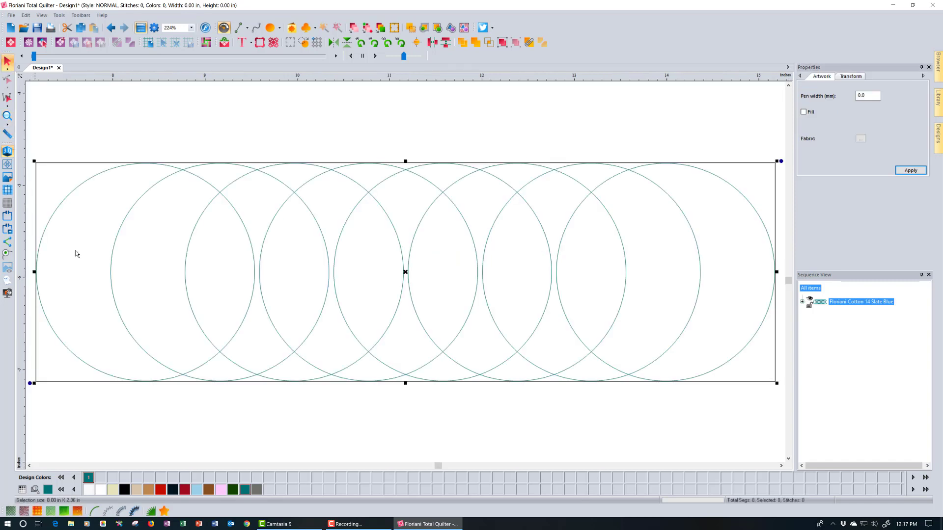
{"action": "left_click", "coordinate": [297, 403]}
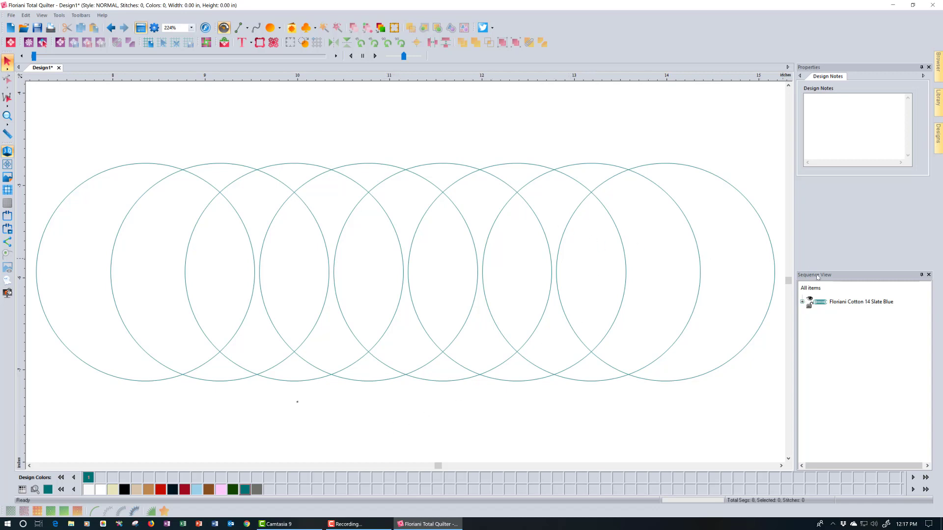
{"action": "left_click", "coordinate": [851, 301]}
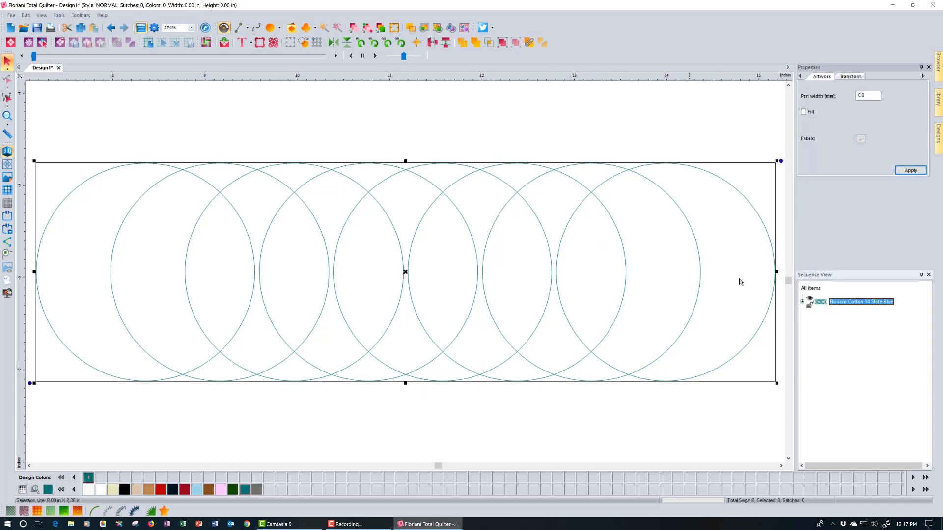
{"action": "left_click_drag", "start_coordinate": [776, 272], "coordinate": [711, 281]}
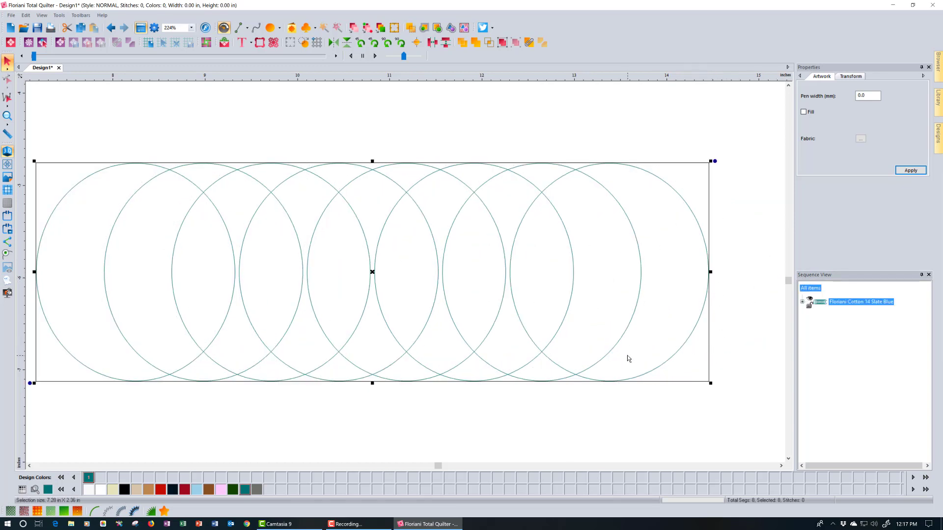
Delete the circle row and draw an upright ellipse about 0.61 in wide and 1.24 in high.
{"action": "key", "text": "Delete"}
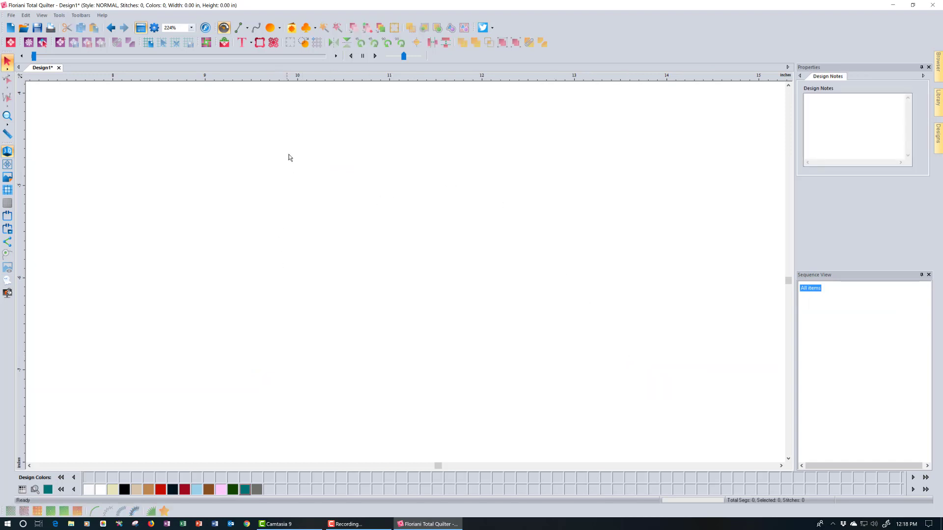
{"action": "left_click", "coordinate": [272, 29]}
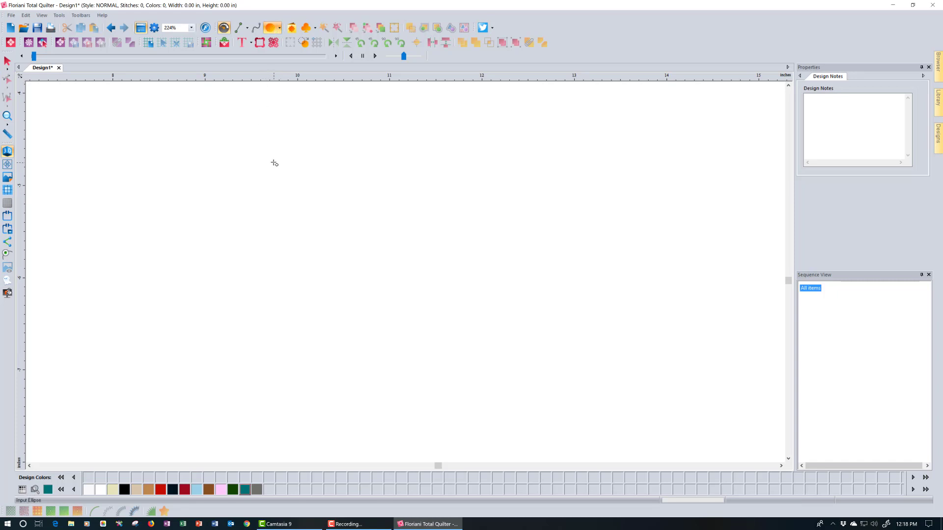
{"action": "left_click_drag", "start_coordinate": [276, 181], "coordinate": [335, 296]}
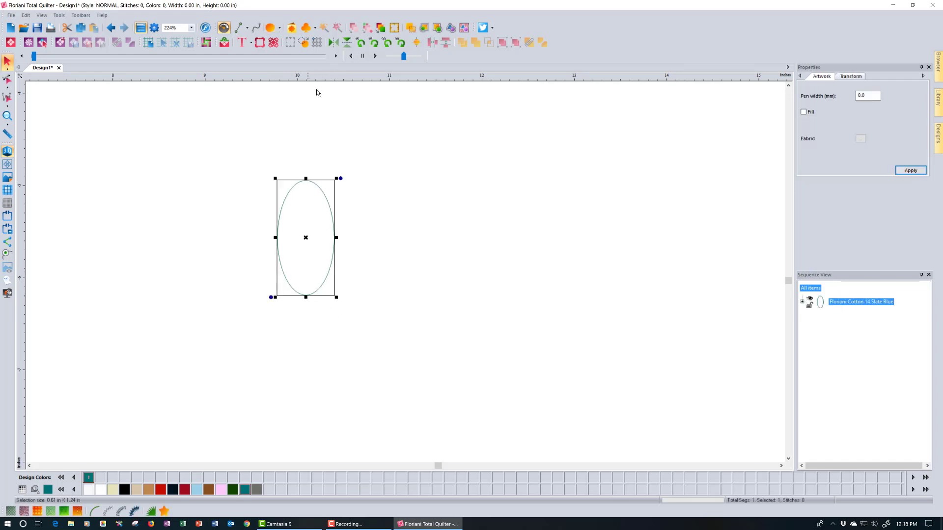
Set up a repeat of the upright ellipse, 7 across and 1 down.
{"action": "left_click", "coordinate": [317, 42]}
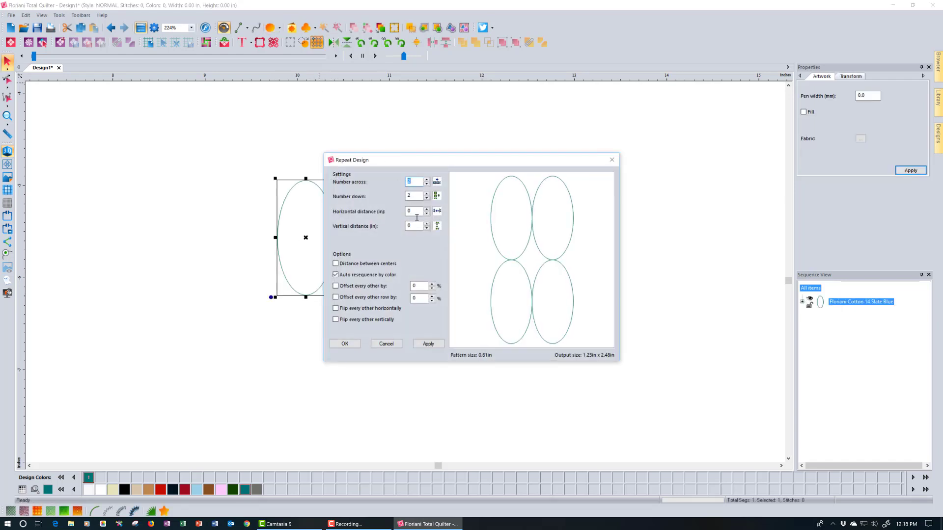
{"action": "left_click", "coordinate": [427, 198]}
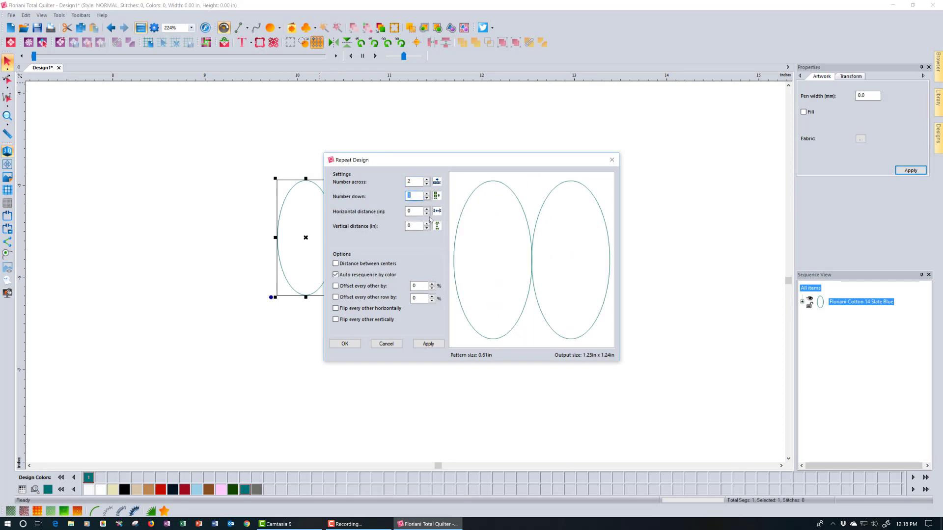
{"action": "left_click", "coordinate": [426, 180]}
{"action": "left_click", "coordinate": [427, 180]}
{"action": "left_click", "coordinate": [427, 180]}
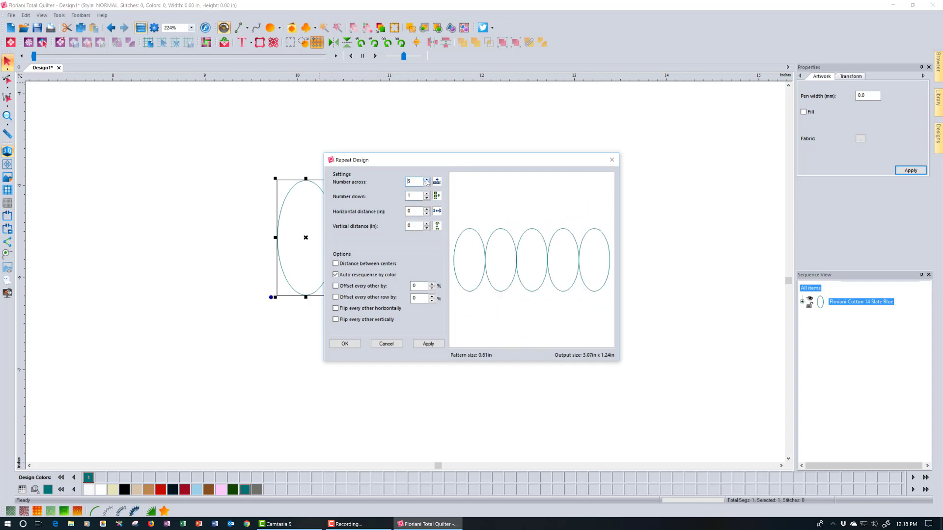
{"action": "left_click", "coordinate": [427, 179]}
{"action": "left_click", "coordinate": [427, 180]}
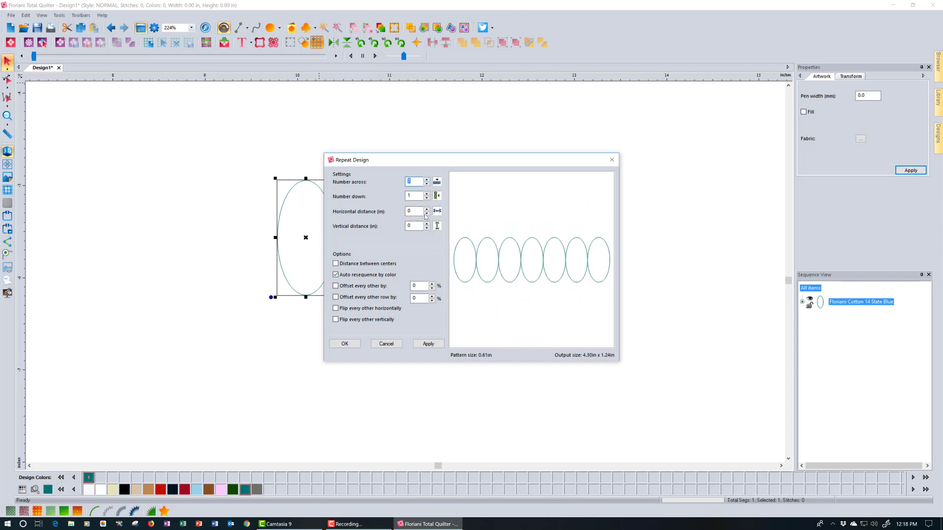
Overlap the ellipses with a horizontal distance of -0.4 in and create the repeated row.
{"action": "left_click", "coordinate": [426, 214]}
{"action": "left_click", "coordinate": [426, 214]}
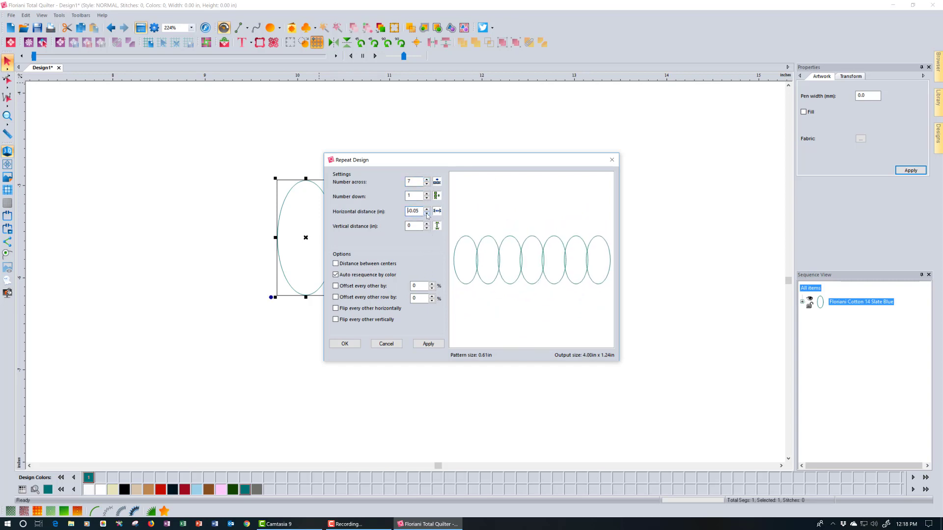
{"action": "left_click", "coordinate": [426, 215]}
{"action": "left_click", "coordinate": [427, 215]}
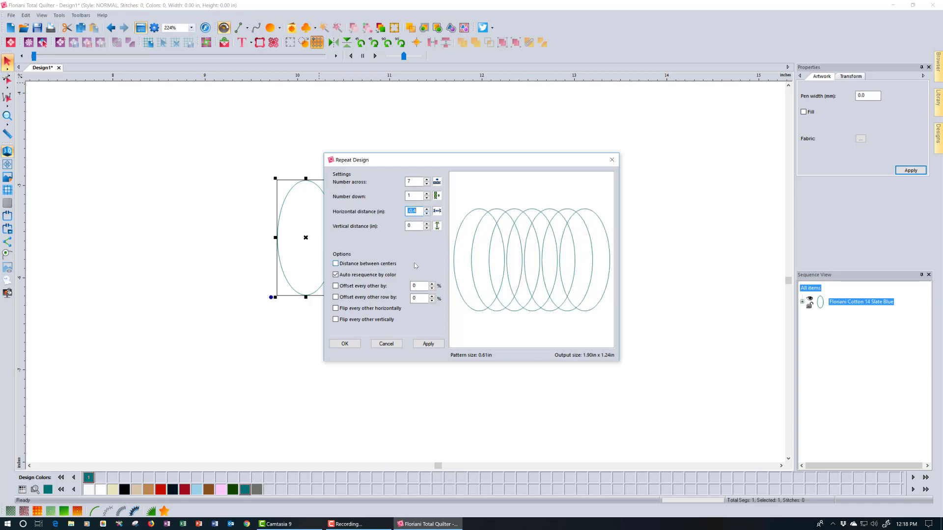
{"action": "left_click", "coordinate": [425, 345]}
{"action": "left_click", "coordinate": [351, 345]}
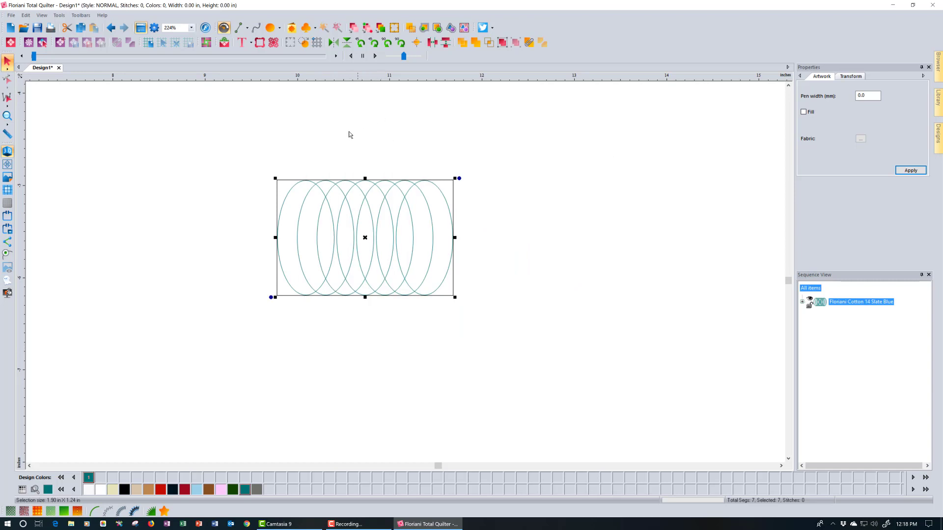
Set up a repeat of the whole ellipse row, 1 across and 2 down, with a vertical distance of -0.95 in.
{"action": "left_click", "coordinate": [317, 42]}
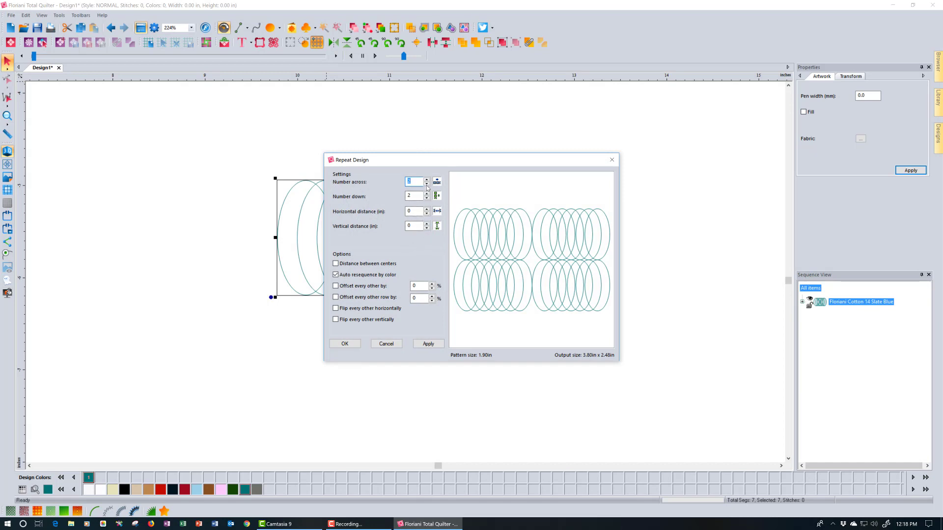
{"action": "left_click", "coordinate": [427, 185]}
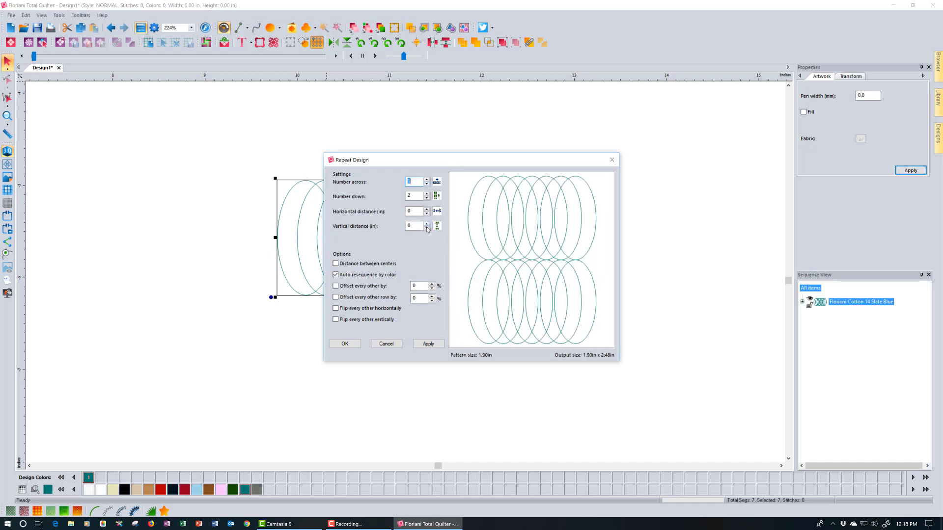
{"action": "left_click", "coordinate": [427, 229]}
{"action": "left_click", "coordinate": [427, 228]}
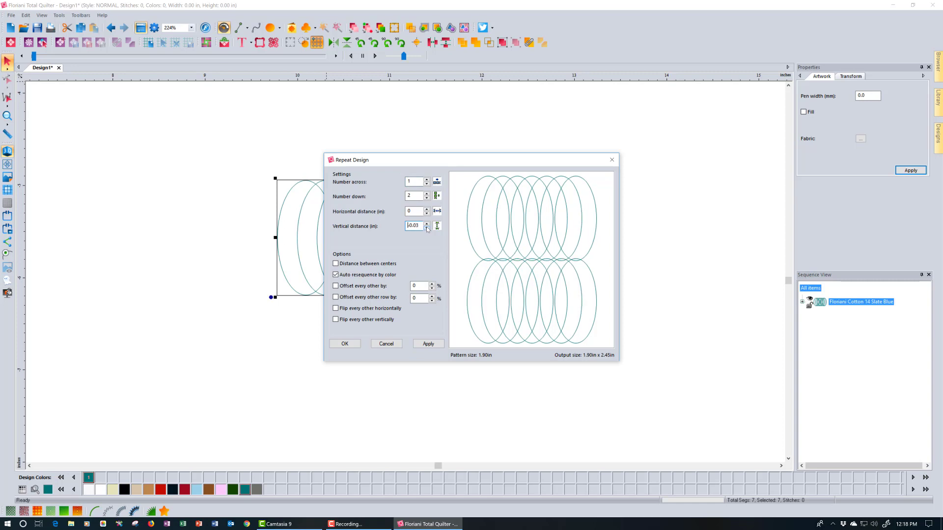
{"action": "left_click", "coordinate": [427, 228]}
{"action": "left_click", "coordinate": [427, 228]}
{"action": "left_click", "coordinate": [427, 228]}
{"action": "left_click", "coordinate": [427, 228]}
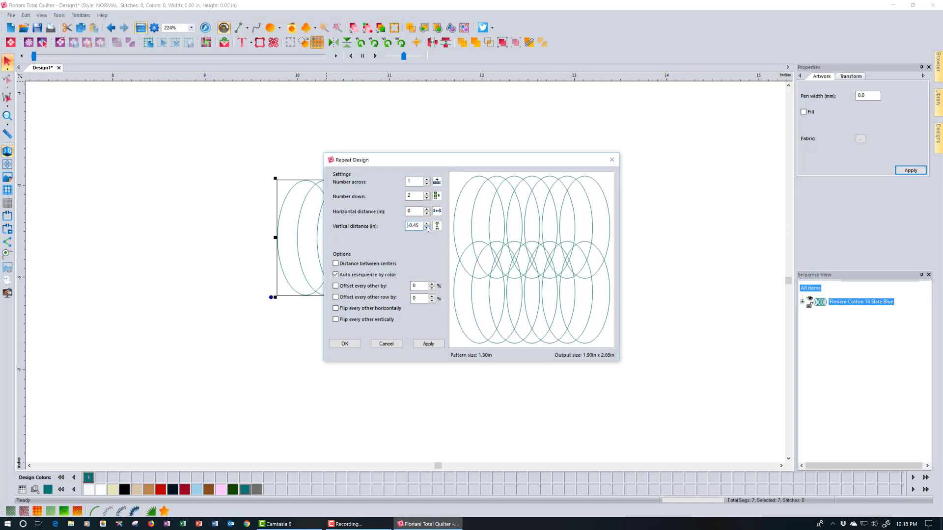
{"action": "left_click", "coordinate": [427, 229]}
{"action": "left_click", "coordinate": [427, 229]}
{"action": "left_click", "coordinate": [427, 229]}
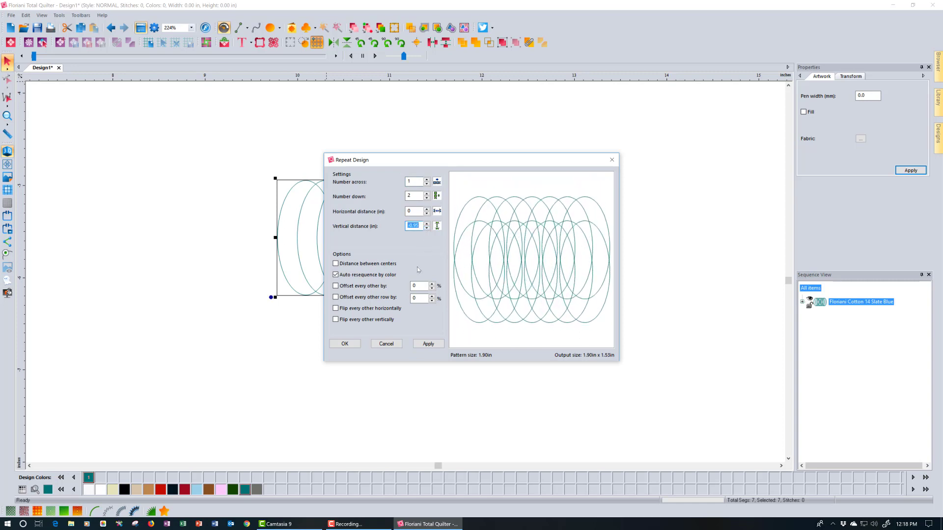
Create the two overlapping rows of ellipses from the repeat settings and deselect the pattern.
{"action": "left_click", "coordinate": [344, 345]}
{"action": "left_click", "coordinate": [544, 327]}
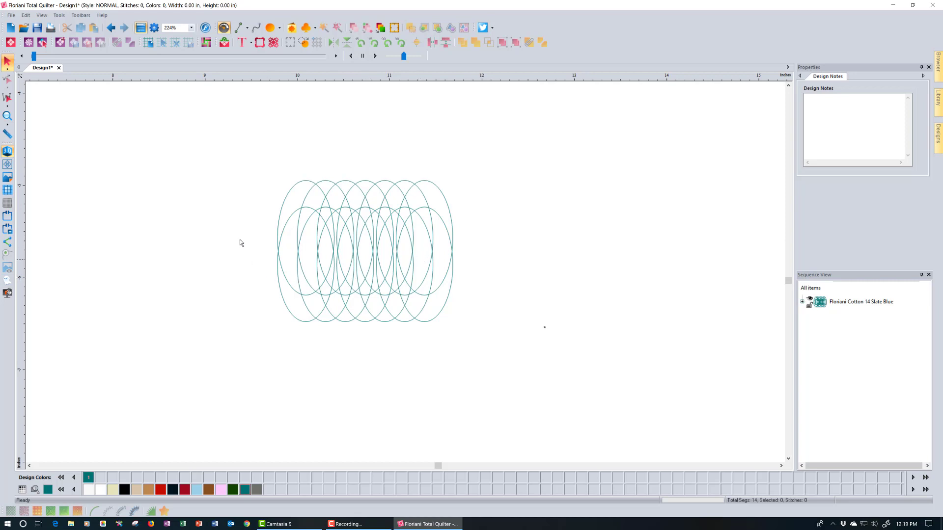
Delete the whole ellipse pattern and draw a new upright ellipse about 0.71 in wide and 1.62 in high.
{"action": "left_click_drag", "start_coordinate": [250, 159], "coordinate": [474, 338]}
{"action": "key", "text": "Delete"}
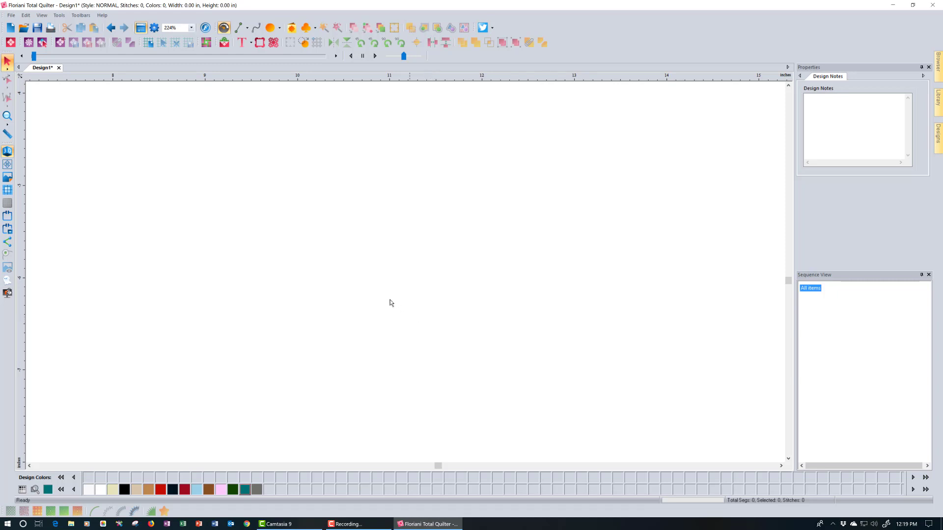
{"action": "left_click", "coordinate": [269, 28]}
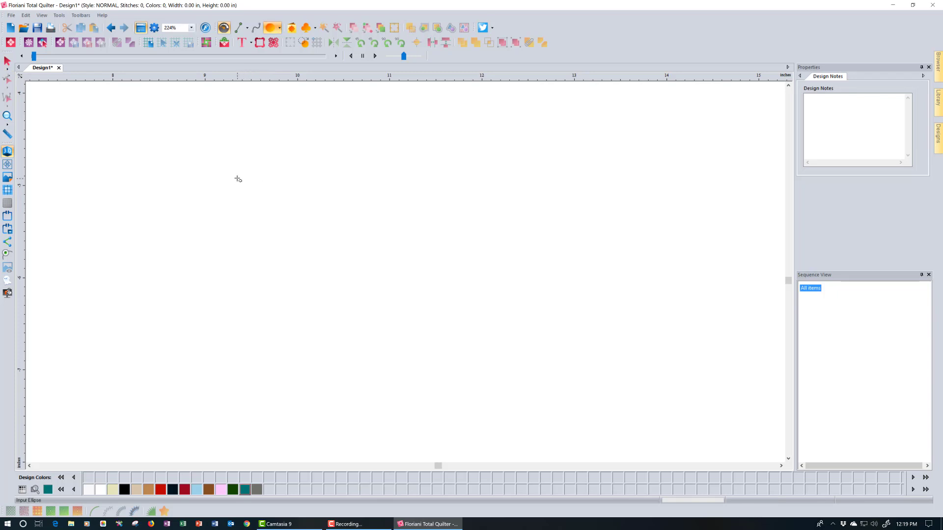
{"action": "left_click_drag", "start_coordinate": [237, 194], "coordinate": [254, 215]}
{"action": "left_click_drag", "start_coordinate": [300, 259], "coordinate": [305, 345]}
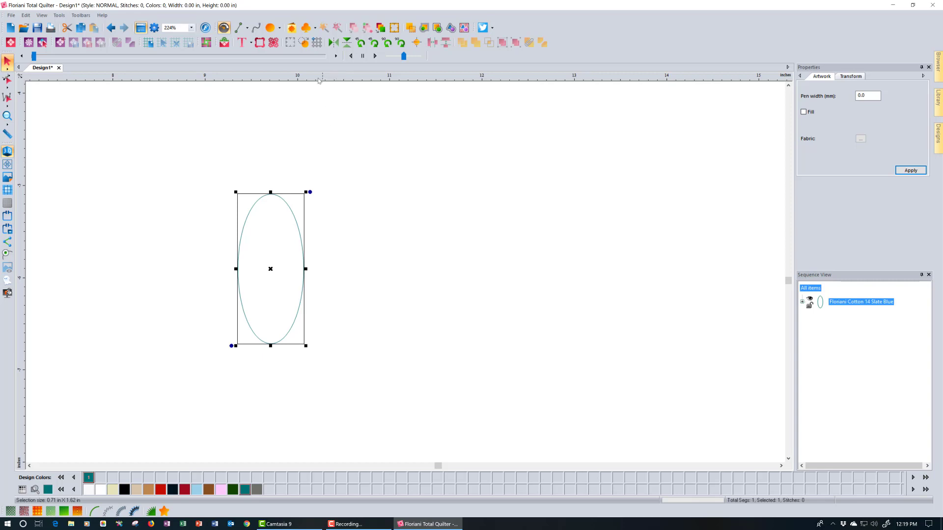
Set up a Repeat Design of the new ellipse, 6 across and 1 down.
{"action": "left_click", "coordinate": [316, 43]}
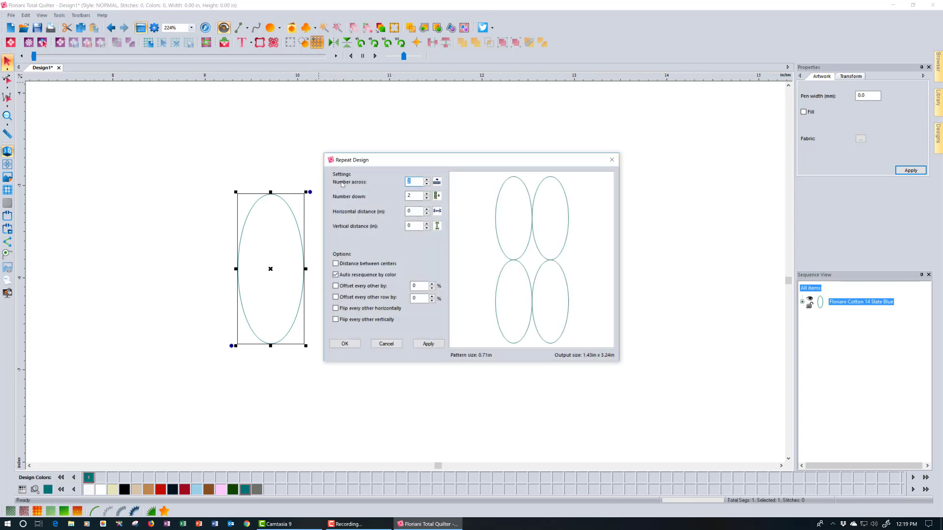
{"action": "left_click", "coordinate": [426, 198]}
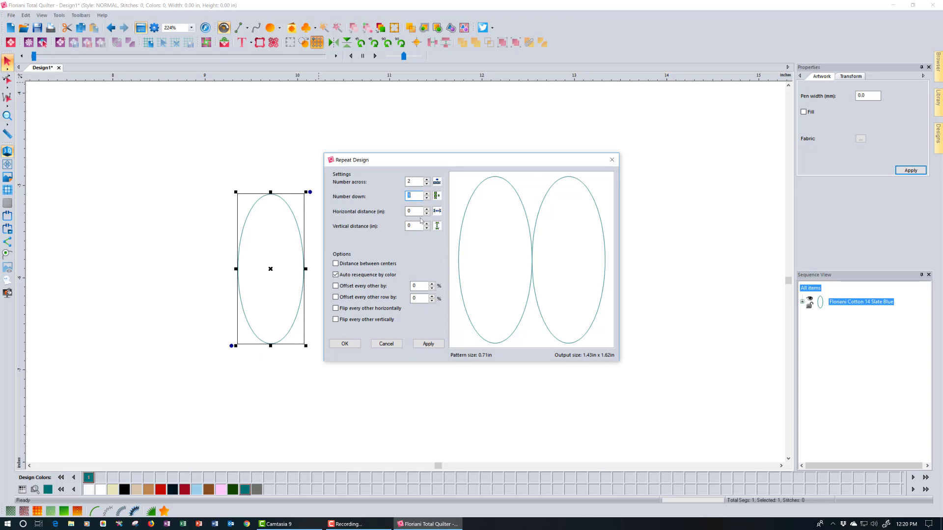
{"action": "left_click", "coordinate": [427, 180]}
{"action": "left_click", "coordinate": [427, 180]}
{"action": "left_click", "coordinate": [427, 180]}
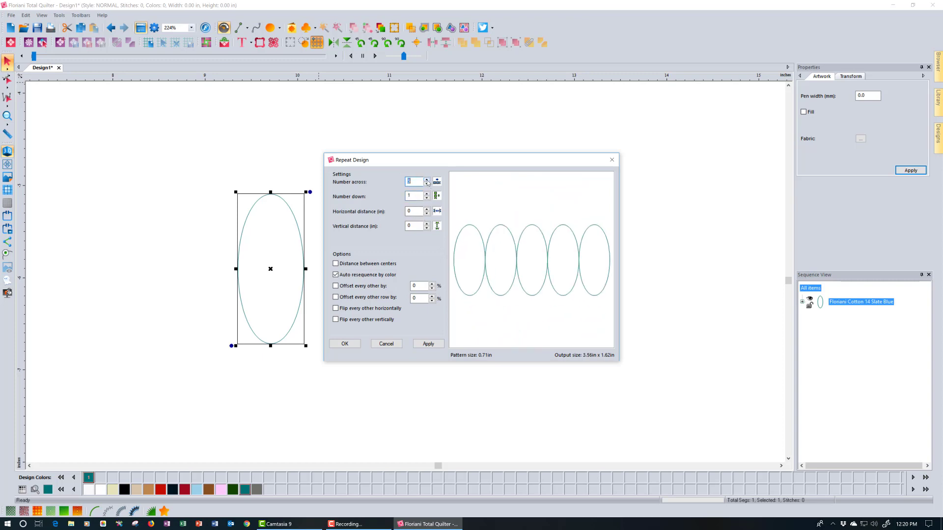
{"action": "left_click", "coordinate": [427, 180]}
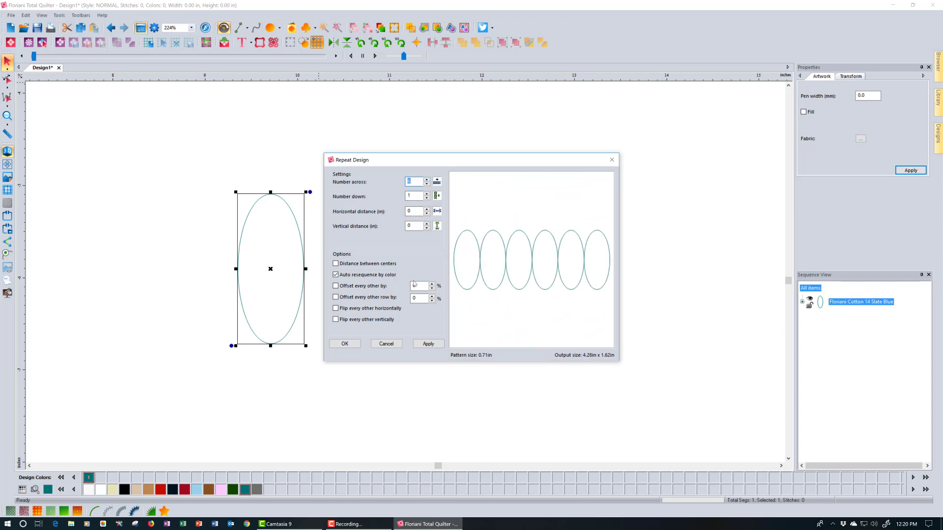
Overlap the six ellipses with a horizontal distance of -0.24 in and create the row.
{"action": "left_click", "coordinate": [427, 214]}
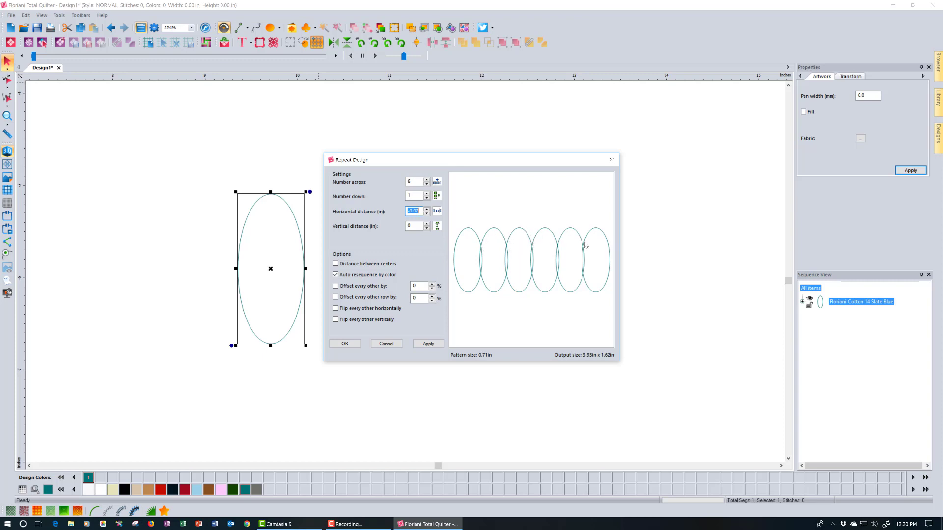
{"action": "left_click", "coordinate": [427, 214]}
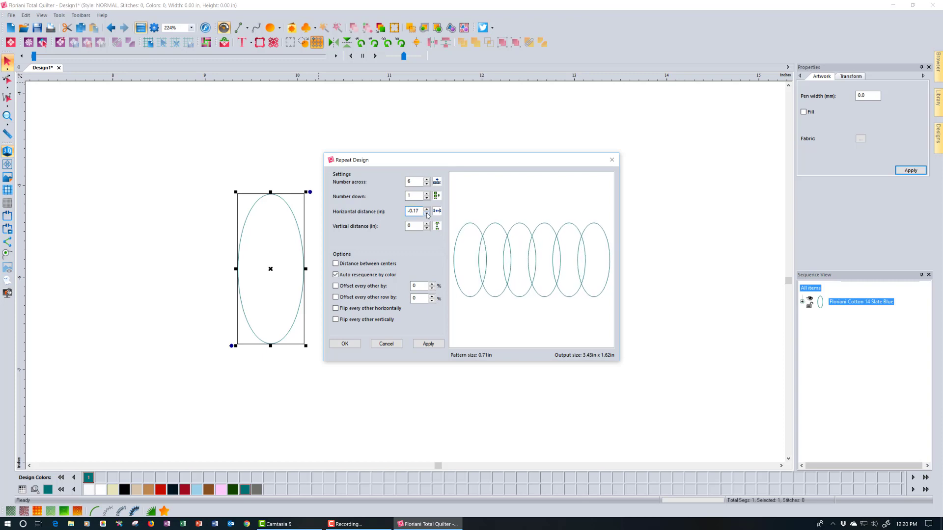
{"action": "left_click", "coordinate": [427, 214]}
{"action": "left_click", "coordinate": [426, 214]}
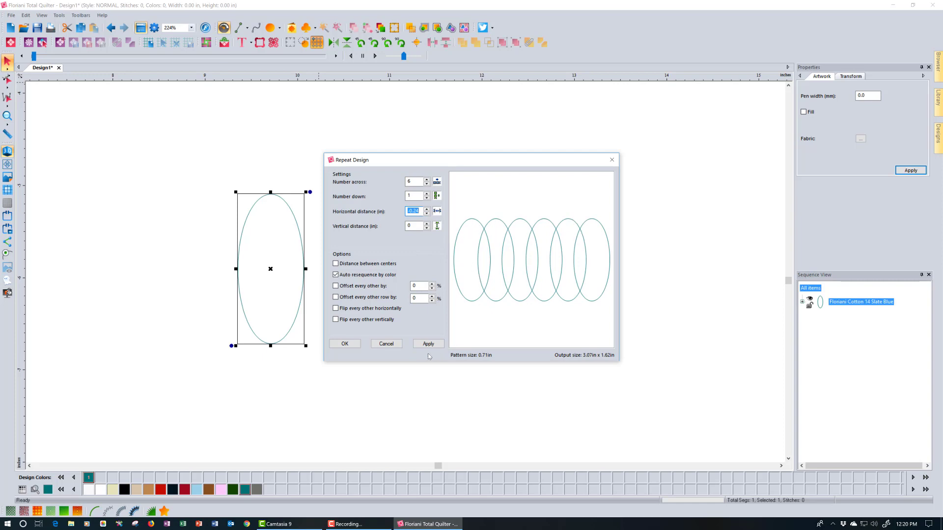
{"action": "left_click", "coordinate": [345, 343]}
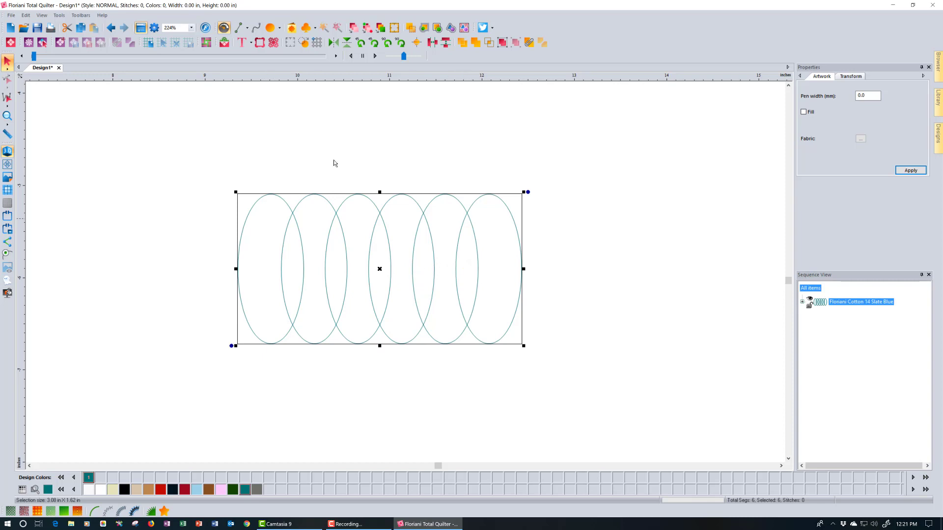
Replace the ellipse row with one outer outline using a Seam Allowance of 0.00 in, round corners and Remove Selection.
{"action": "left_click", "coordinate": [437, 28]}
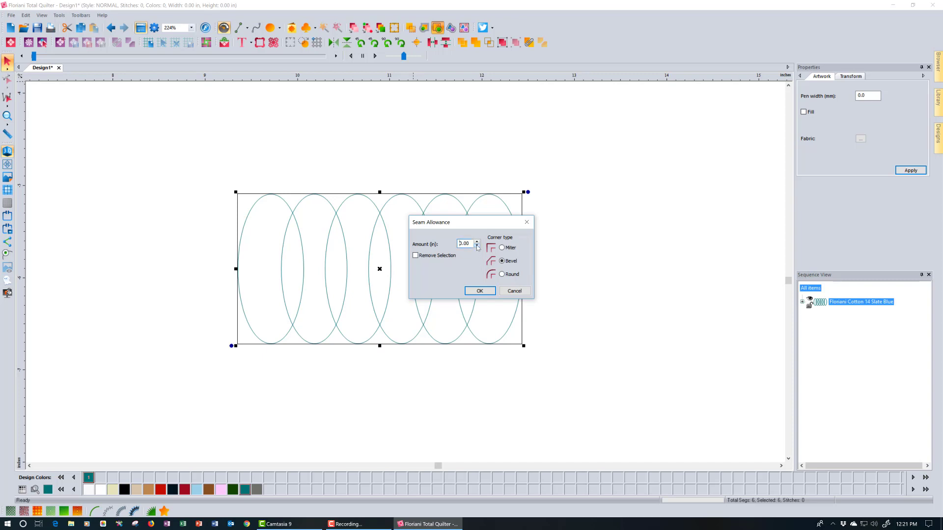
{"action": "left_click", "coordinate": [478, 248]}
{"action": "left_click", "coordinate": [416, 256]}
{"action": "left_click", "coordinate": [503, 274]}
{"action": "left_click", "coordinate": [480, 291]}
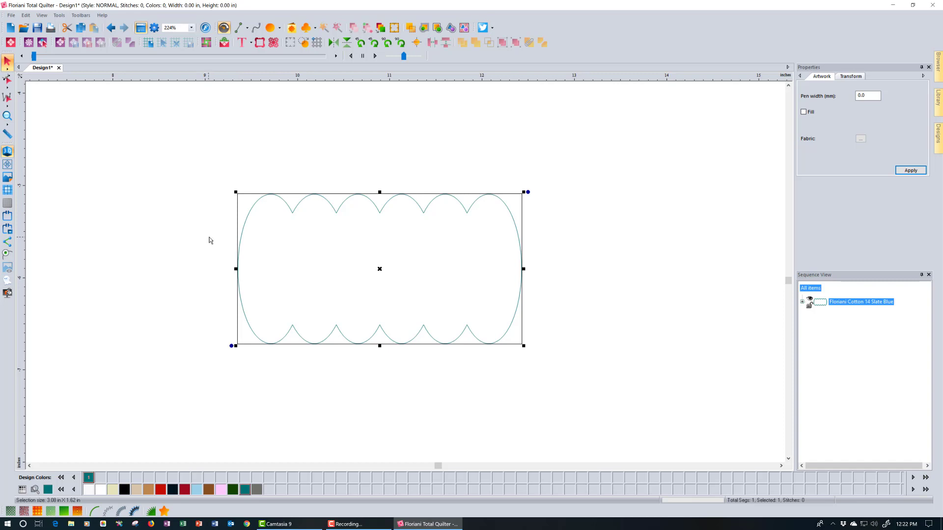
Place a horizontal guideline through the inner points of the outline's upper scallops, leaving the outline in place and the grid hidden.
{"action": "left_click", "coordinate": [8, 116]}
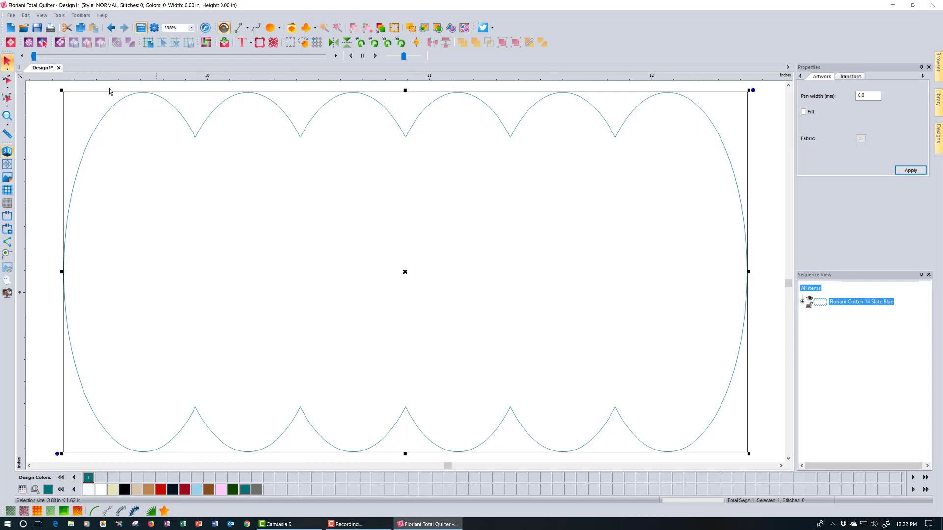
{"action": "left_click", "coordinate": [7, 192]}
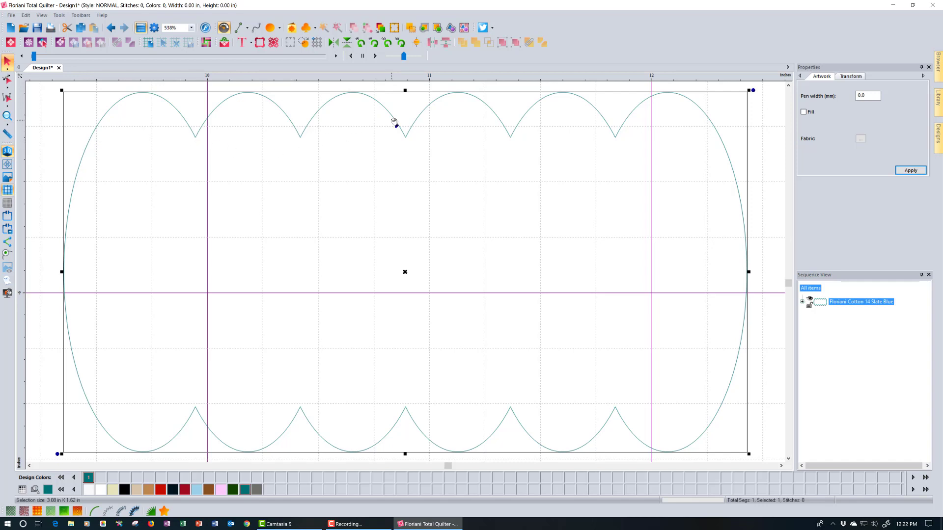
{"action": "left_click_drag", "start_coordinate": [394, 121], "coordinate": [392, 166]}
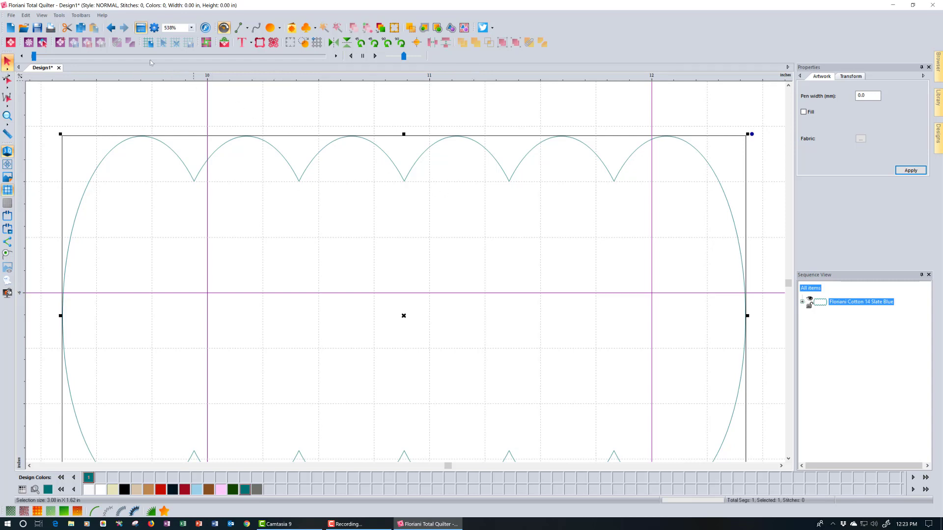
{"action": "left_click", "coordinate": [112, 28]}
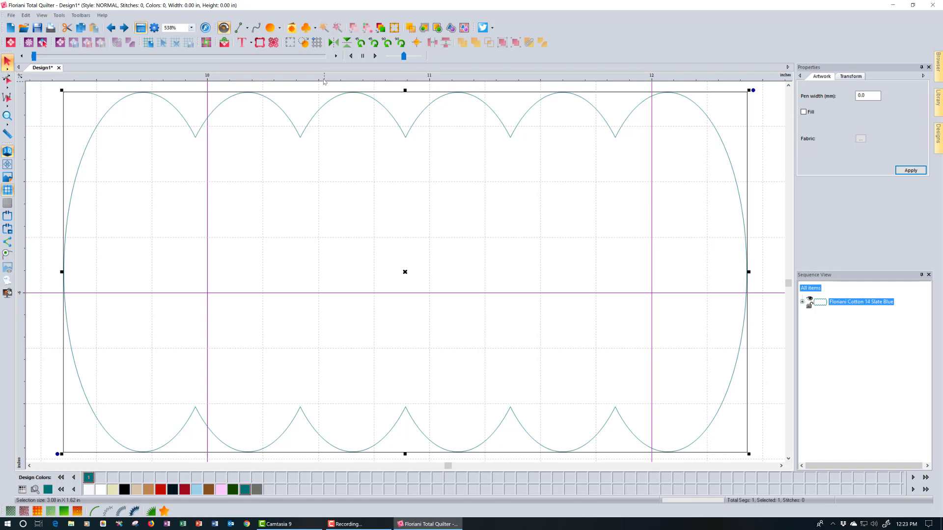
{"action": "left_click_drag", "start_coordinate": [329, 119], "coordinate": [331, 141]}
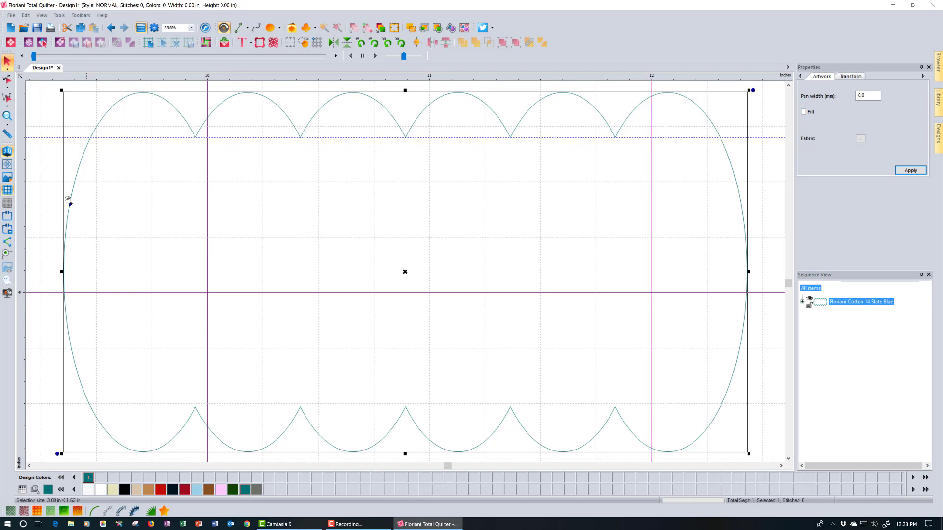
{"action": "left_click", "coordinate": [8, 191]}
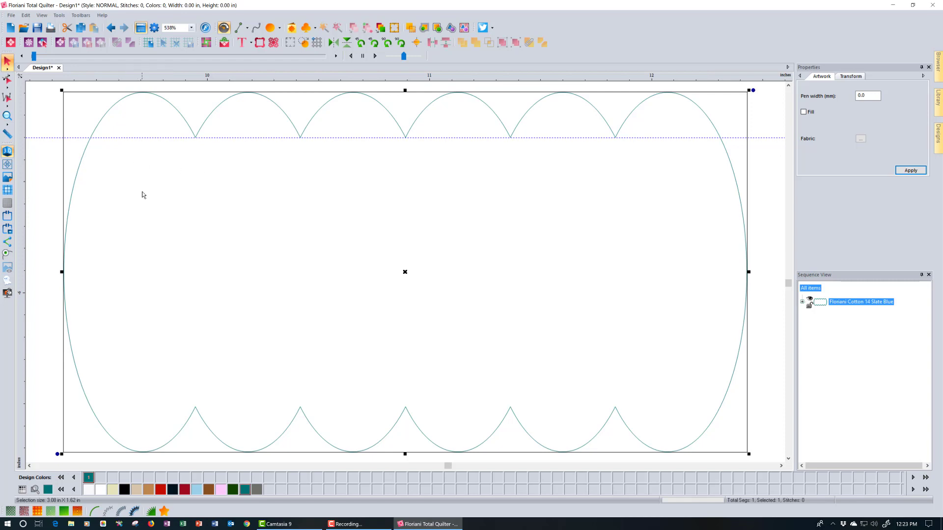
Split the scalloped outline on both outer curves where they cross the horizontal guideline.
{"action": "left_click", "coordinate": [8, 79]}
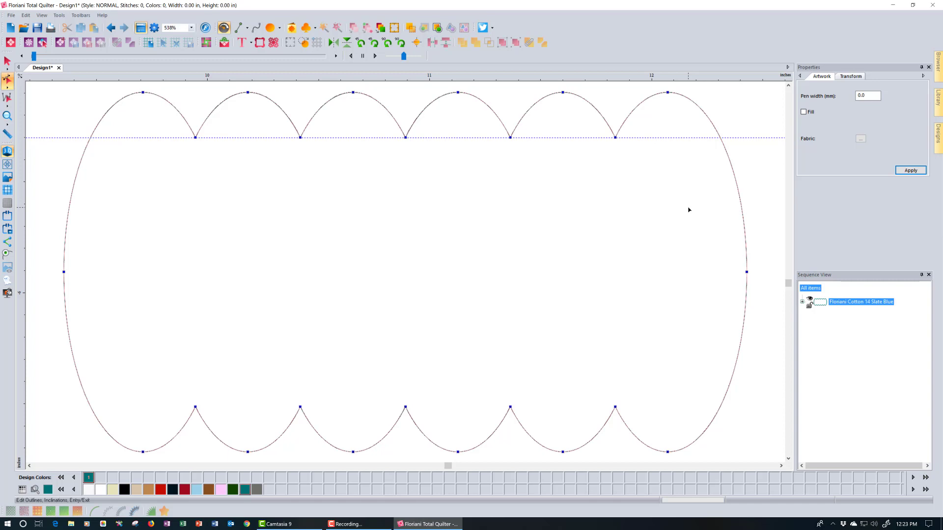
{"action": "right_click", "coordinate": [90, 139]}
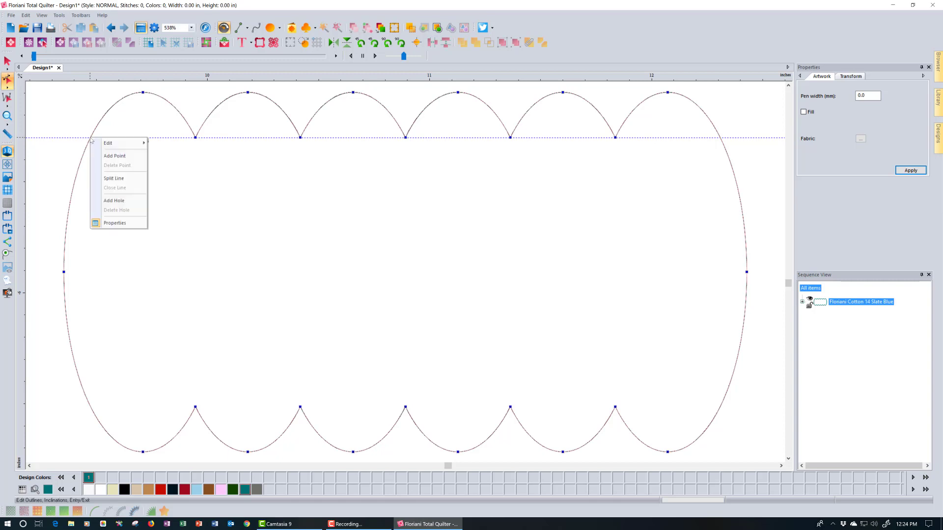
{"action": "left_click", "coordinate": [113, 178]}
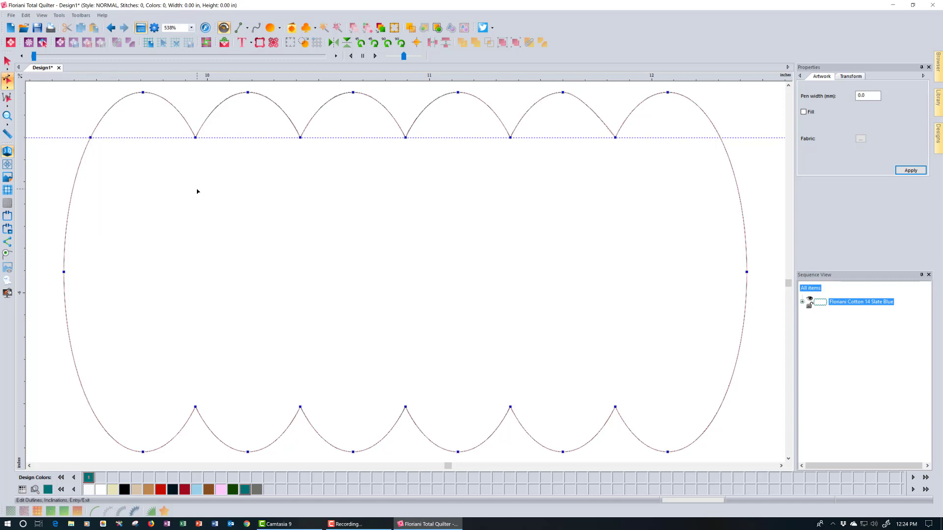
{"action": "right_click", "coordinate": [720, 140]}
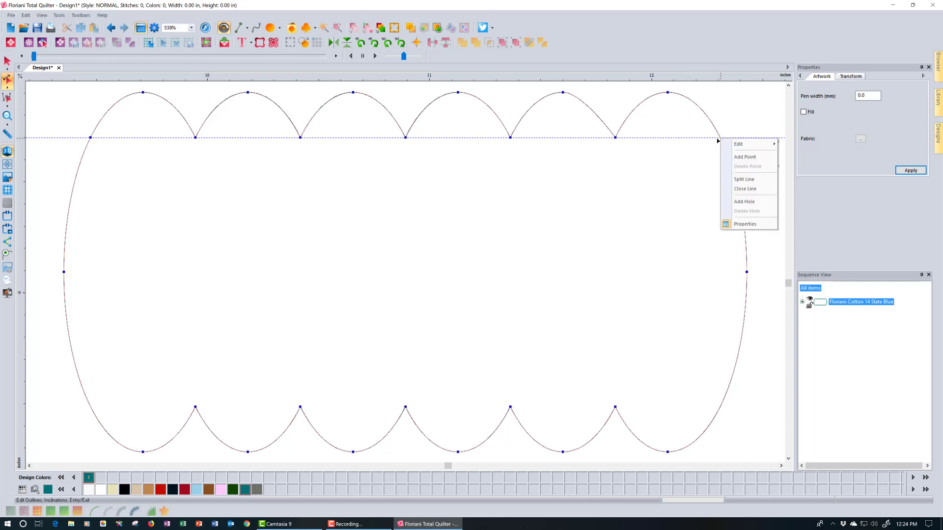
{"action": "left_click", "coordinate": [741, 180]}
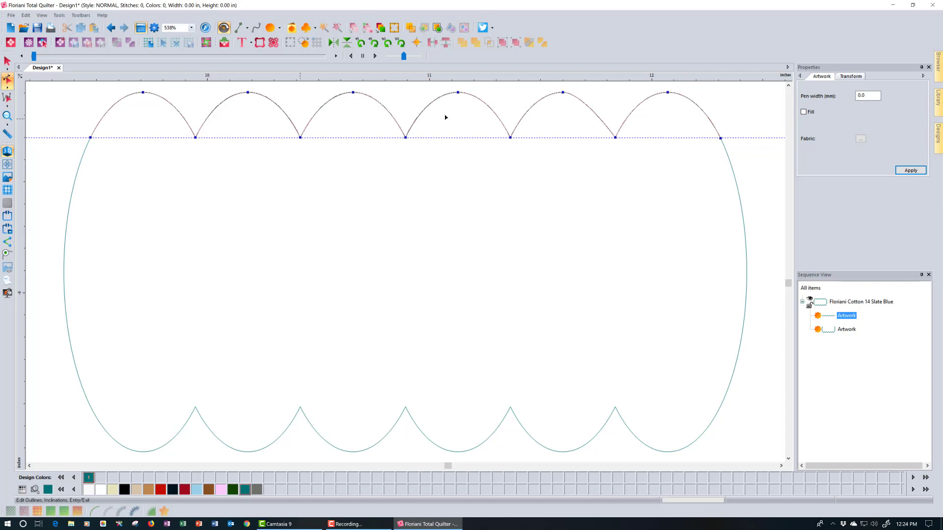
Delete the lower part of the split outline, keeping only the upper scallop line, and deselect it.
{"action": "left_click", "coordinate": [848, 331]}
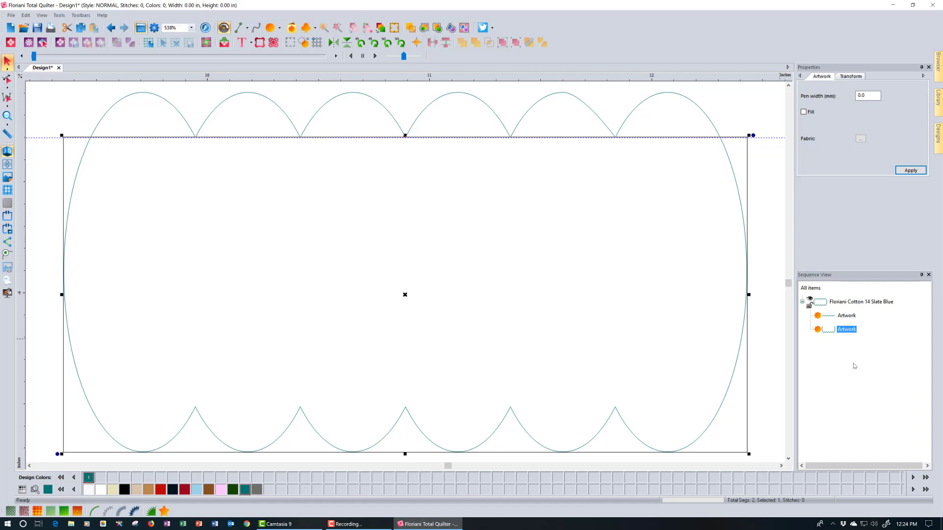
{"action": "key", "text": "Delete"}
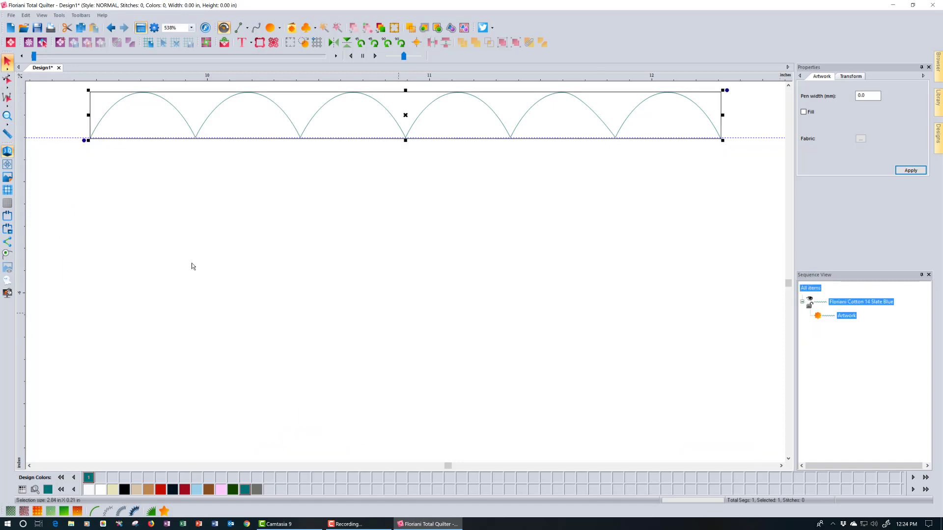
{"action": "double_click", "coordinate": [7, 116]}
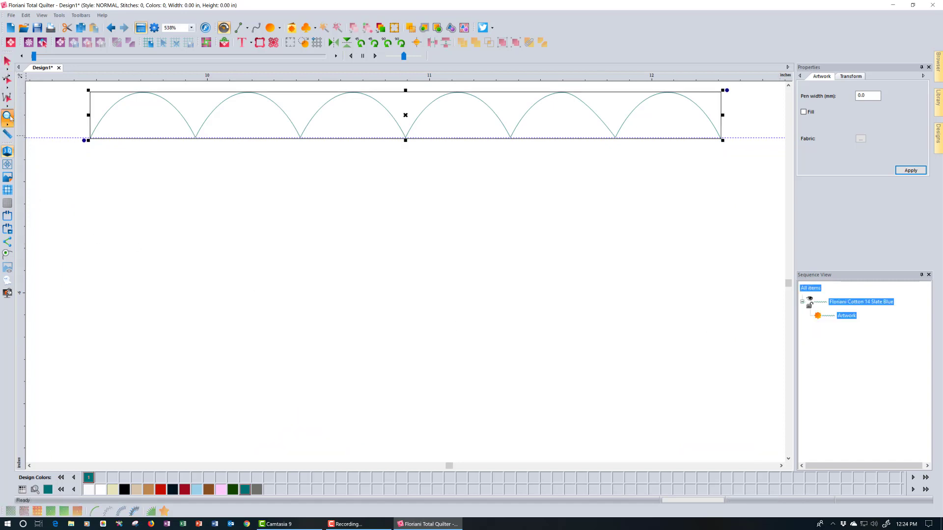
{"action": "left_click", "coordinate": [234, 338]}
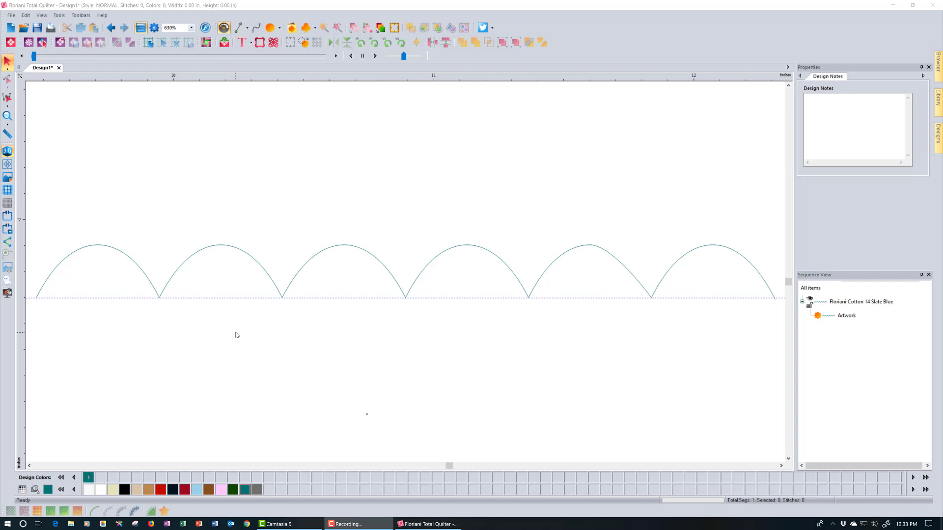
Apply a Run stitch to the scallop line and change it to a Motif run.
{"action": "left_click", "coordinate": [188, 259]}
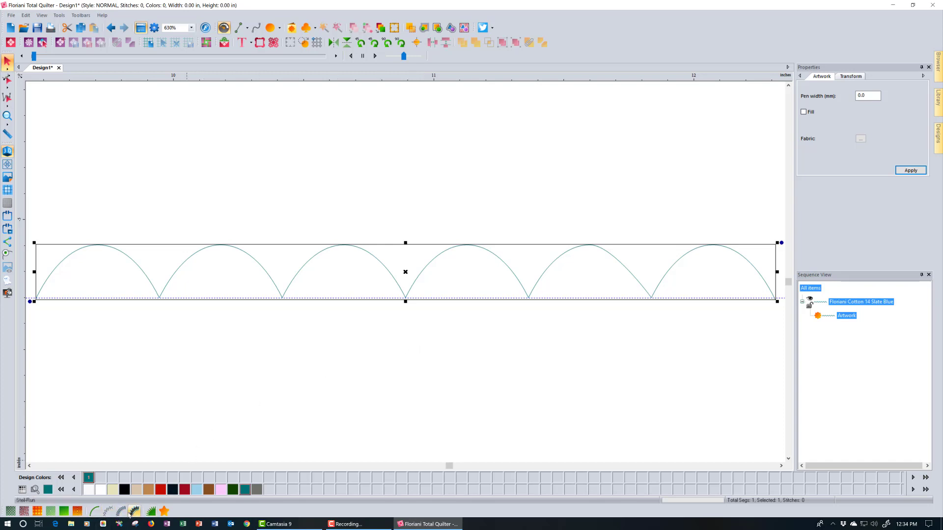
{"action": "left_click", "coordinate": [96, 513]}
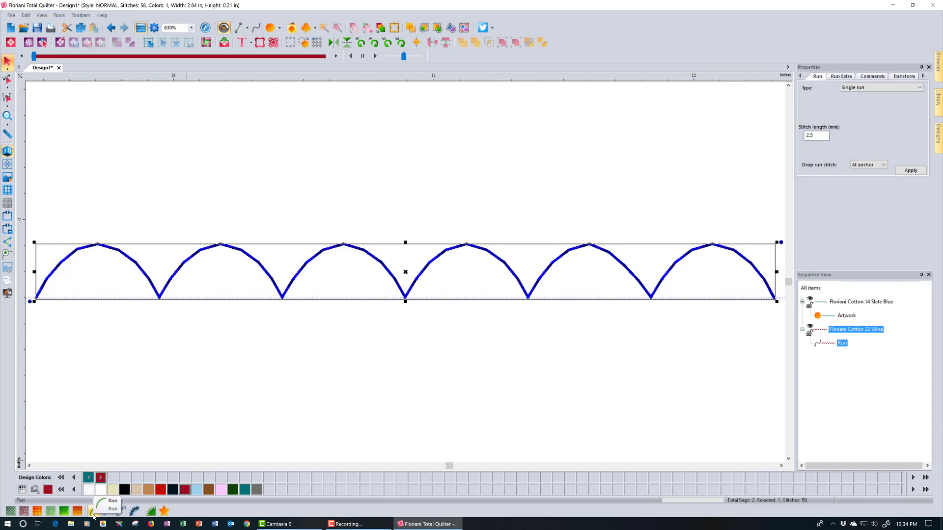
{"action": "left_click", "coordinate": [106, 514]}
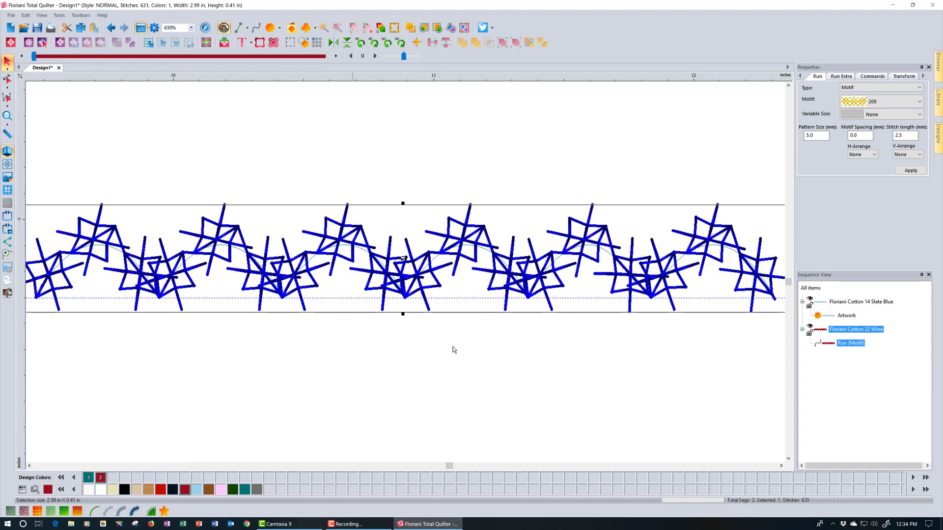
Change the scallop line's motif run to motif pattern 234.
{"action": "left_click", "coordinate": [919, 101]}
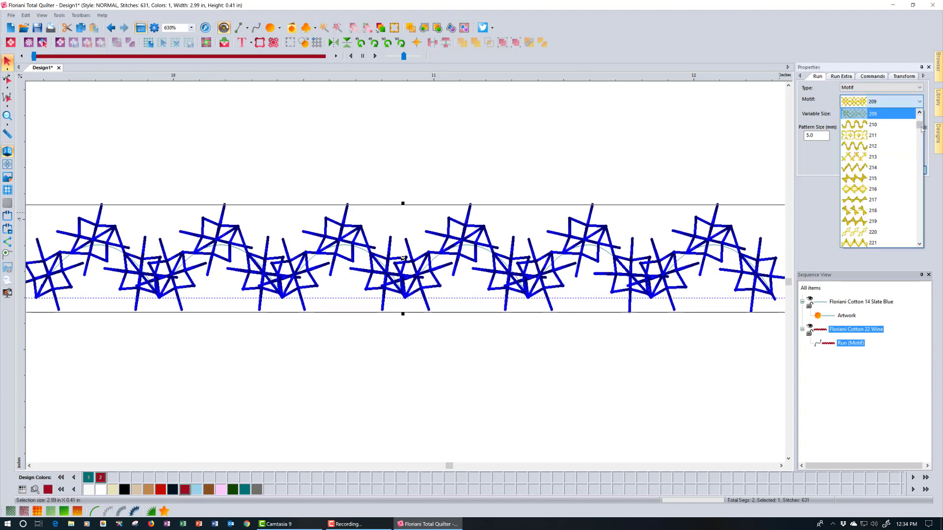
{"action": "left_click_drag", "start_coordinate": [920, 125], "coordinate": [923, 135]}
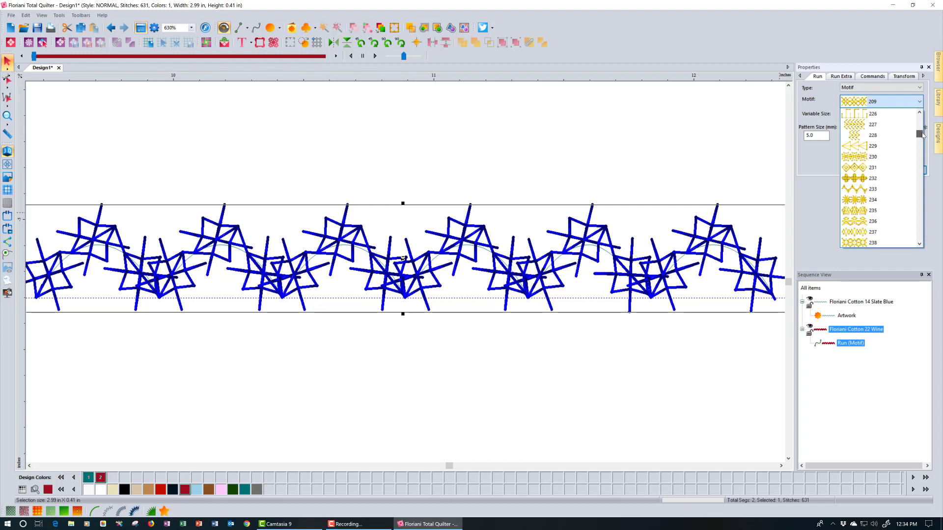
{"action": "left_click", "coordinate": [881, 200]}
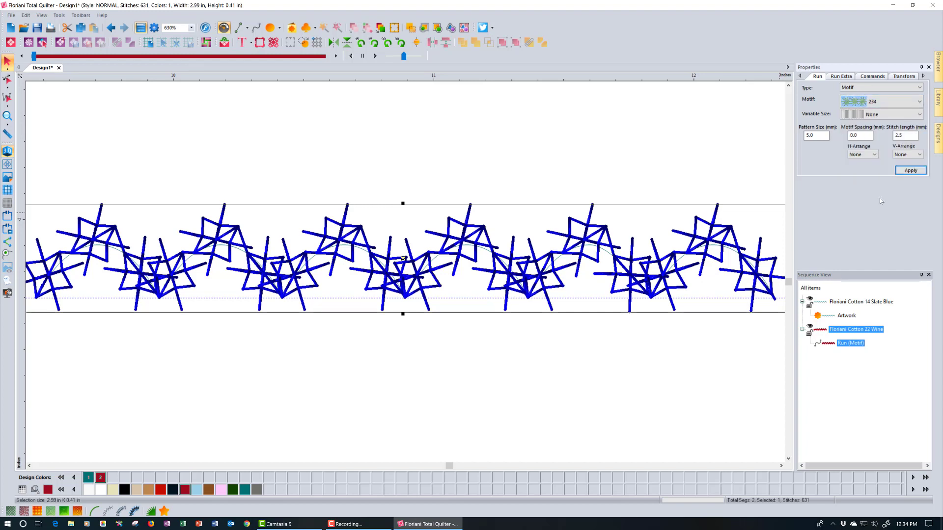
{"action": "left_click", "coordinate": [910, 170]}
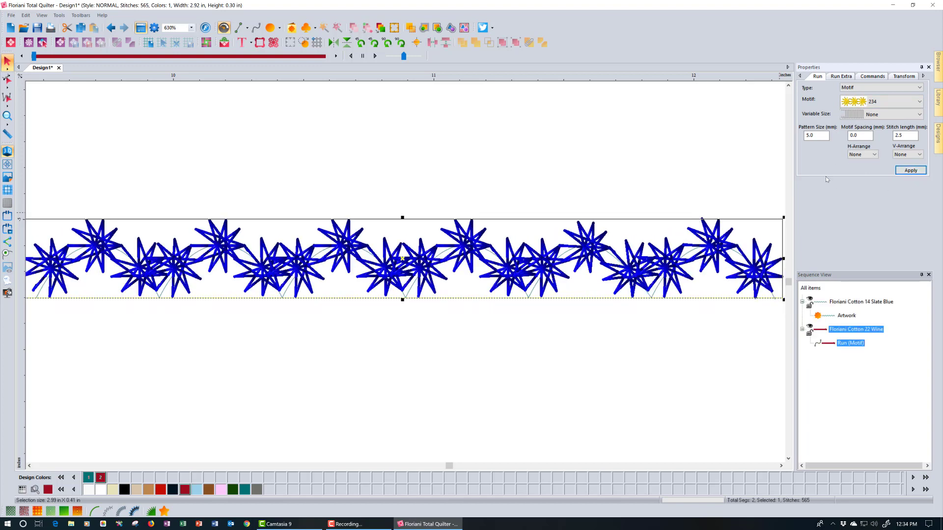
Set the motif's pattern size to 3.0 mm on the scallop line.
{"action": "double_click", "coordinate": [814, 136]}
{"action": "type", "text": "3"}
{"action": "left_click", "coordinate": [916, 172]}
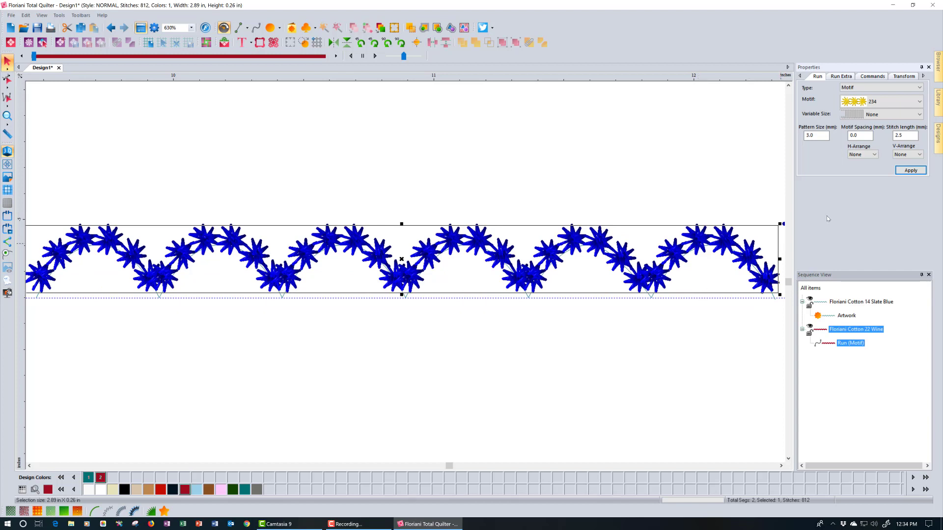
Convert the scallop line to a Steil stitch and from that to an Appliqué stitch, and deselect it.
{"action": "left_click", "coordinate": [121, 511]}
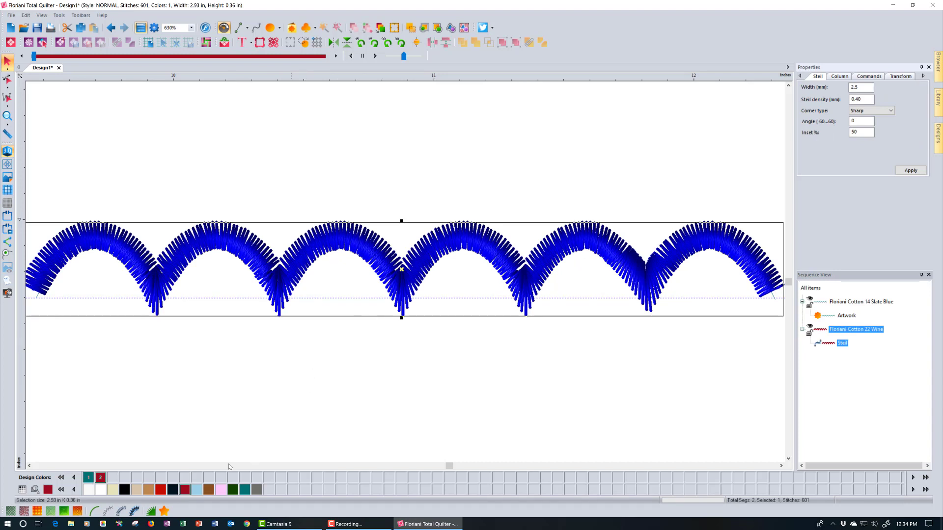
{"action": "left_click", "coordinate": [133, 513]}
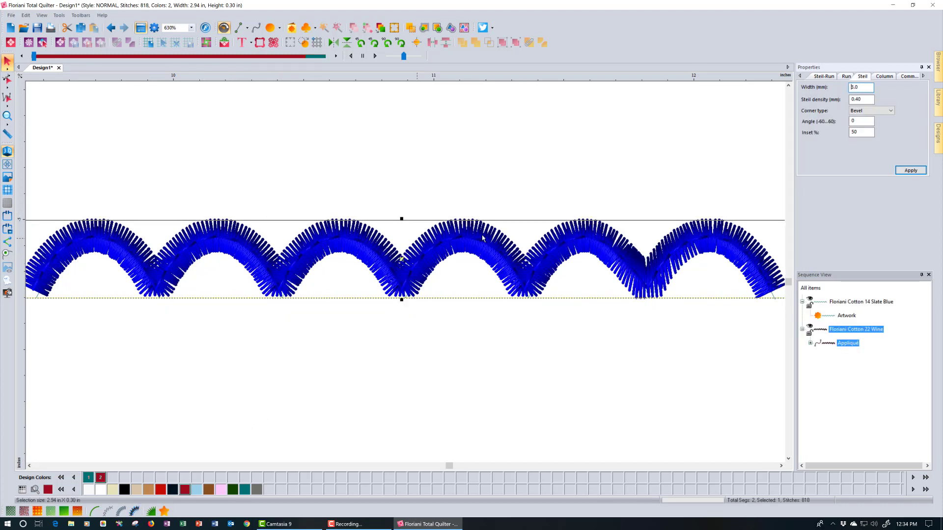
{"action": "left_click", "coordinate": [510, 343]}
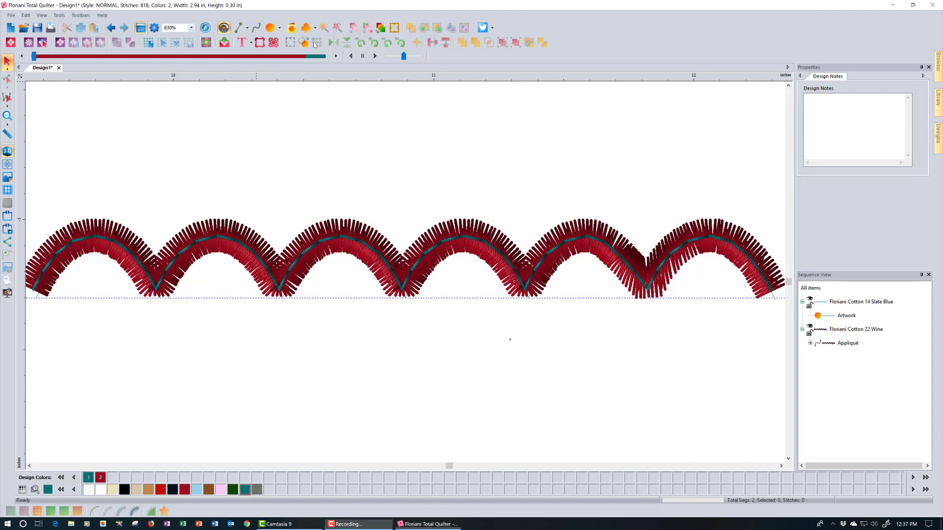
Select the appliqué scallop line and review the Repeat Design settings for it, closing them without creating a repeat.
{"action": "left_click", "coordinate": [211, 229]}
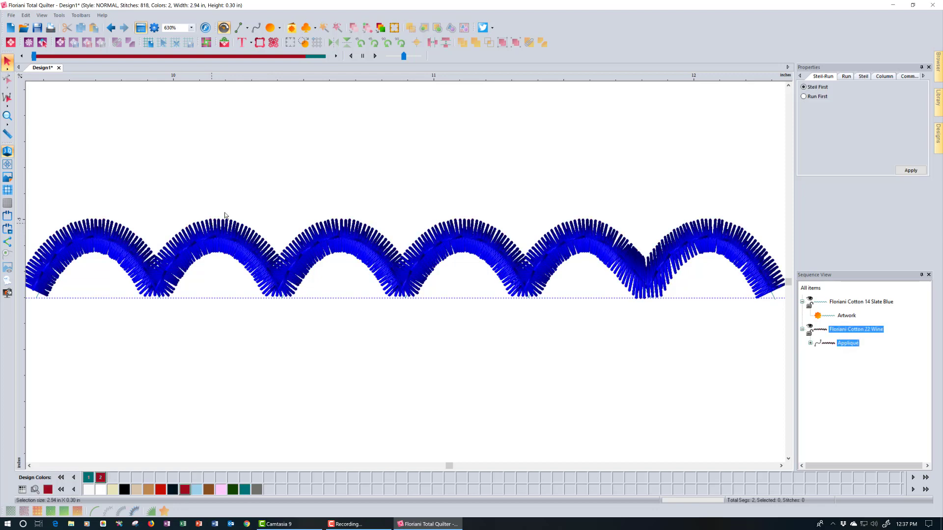
{"action": "left_click", "coordinate": [317, 42]}
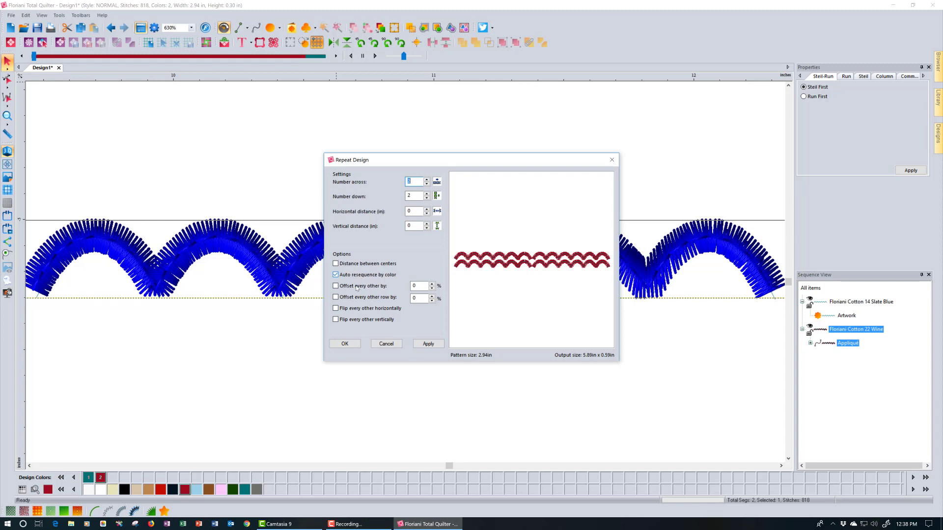
{"action": "left_click", "coordinate": [378, 345]}
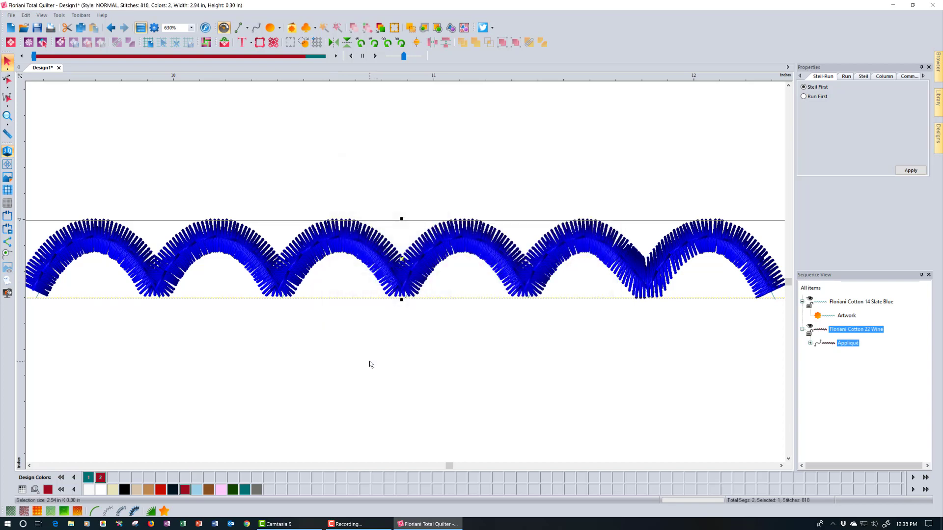